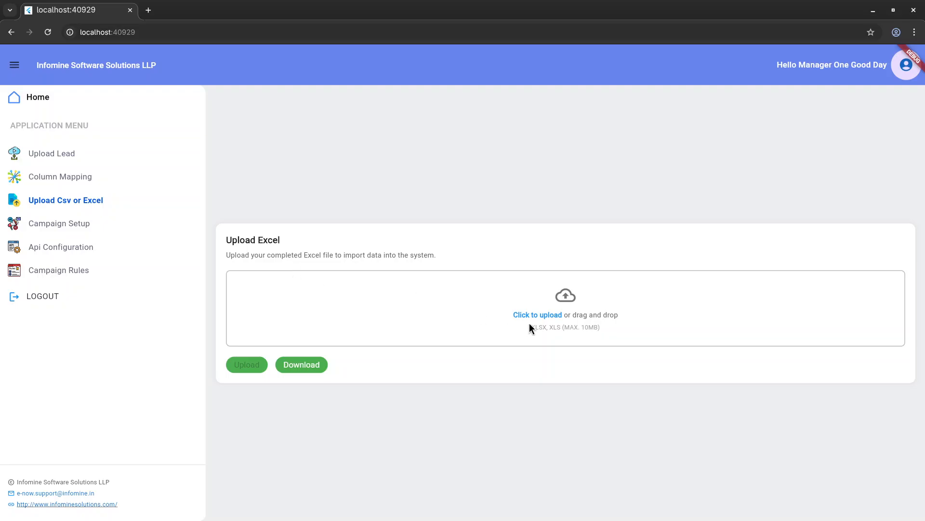
Step: Upload sample_leads.csv from the uploads folder into the Upload Excel drop area and close the preview
key("super")
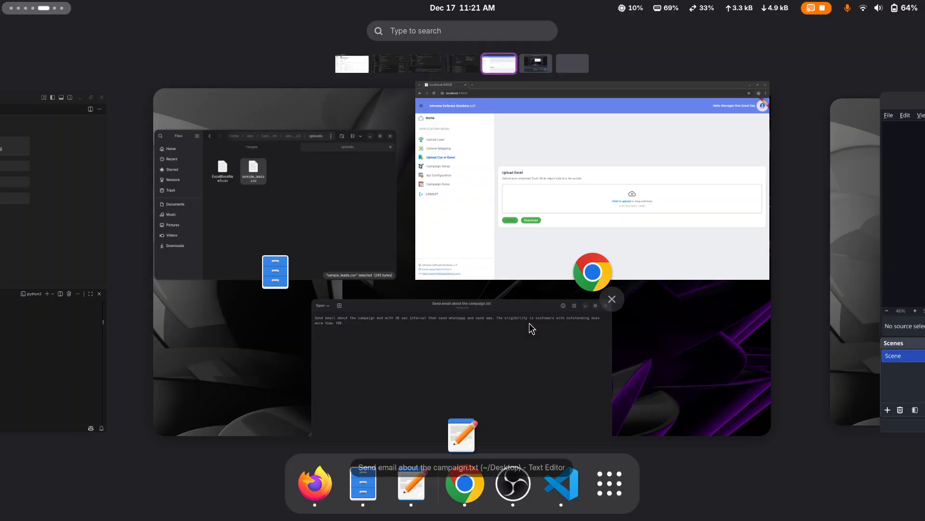
left_click(360, 229)
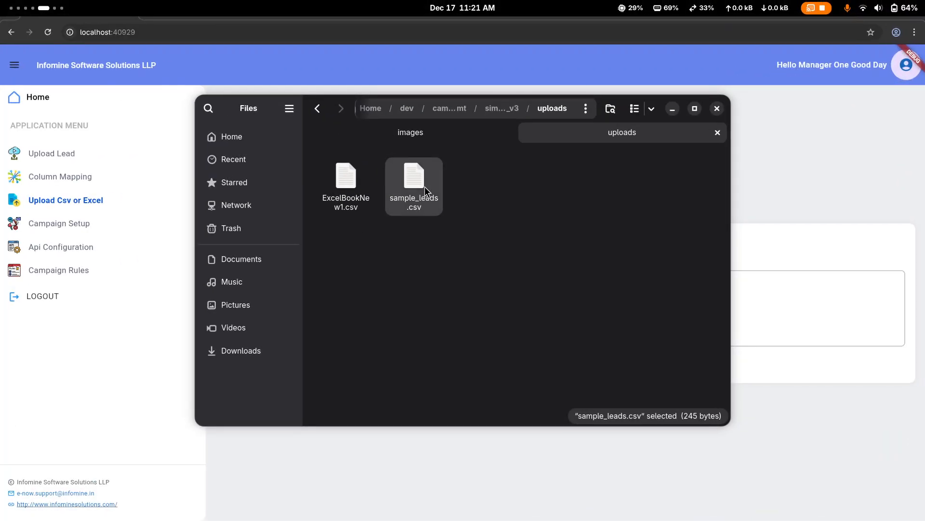
left_click_drag(426, 189, 791, 308)
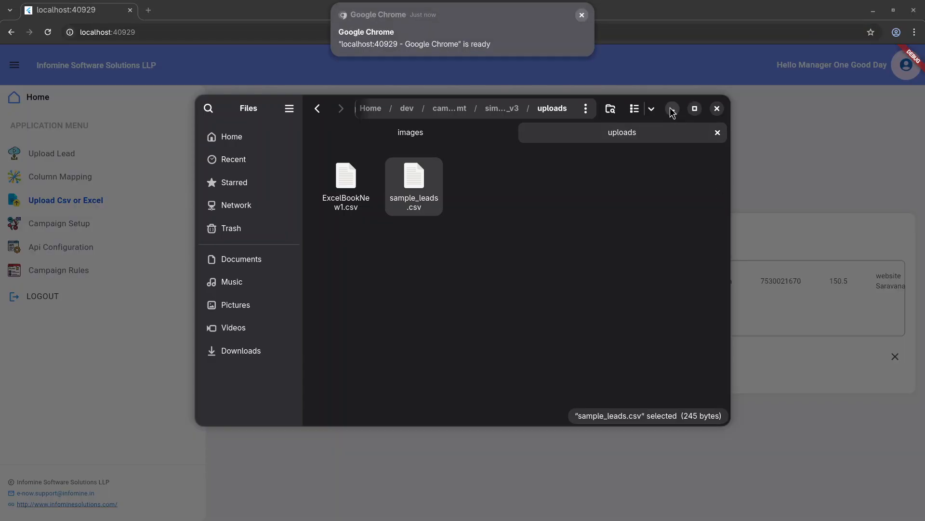
left_click(672, 109)
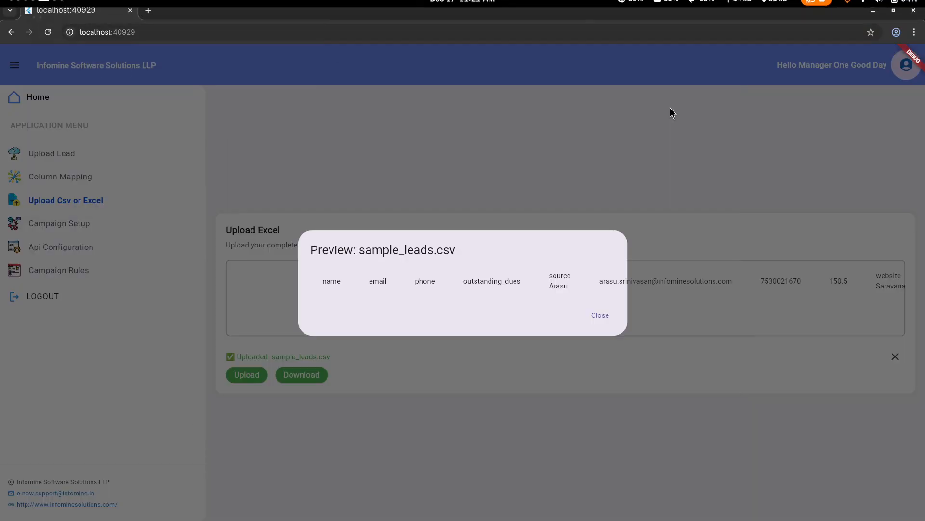
left_click(603, 315)
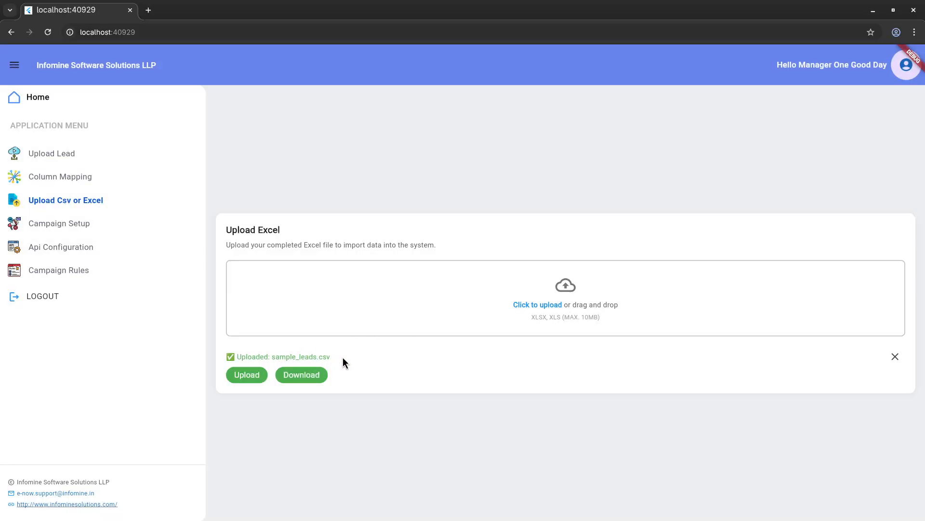
Step: Open the Leads.png image from the images folder and examine the leads table's columns and rows
key("super")
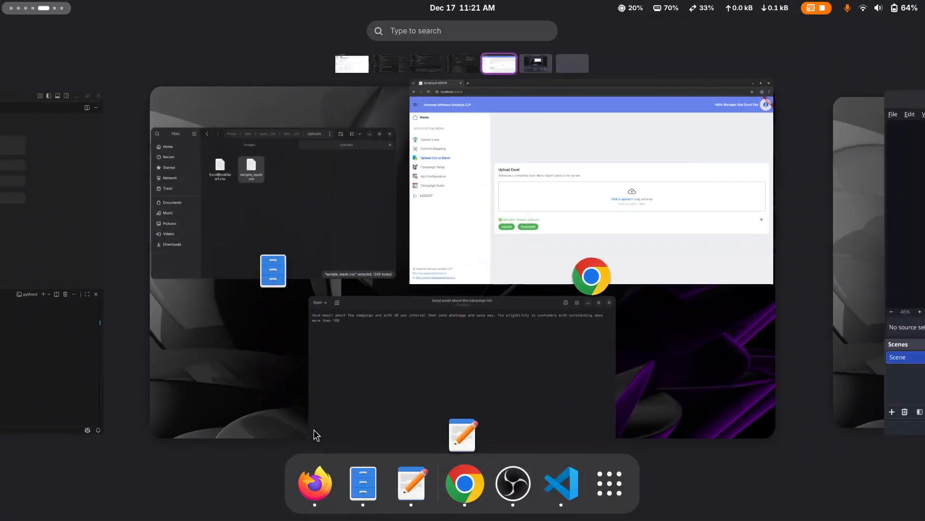
left_click(359, 259)
left_click(399, 131)
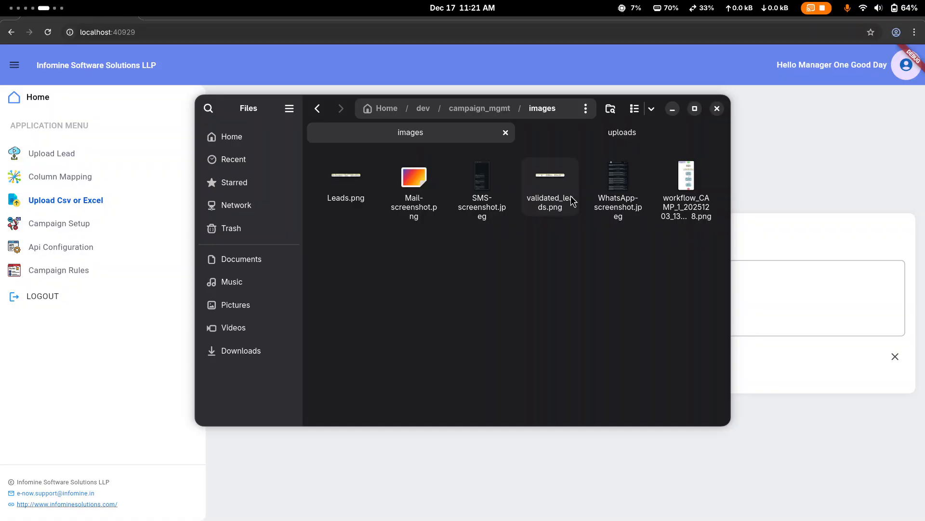
double_click(363, 193)
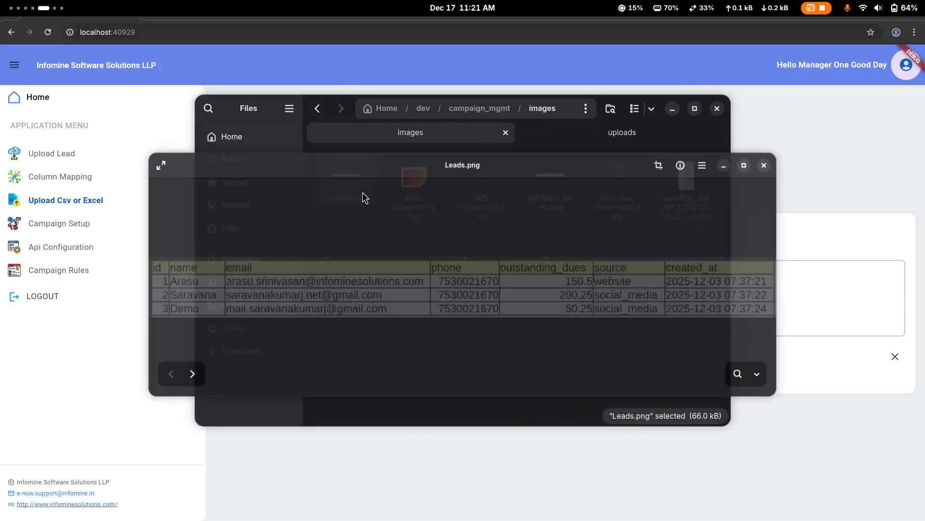
scroll(443, 267, "up", 2)
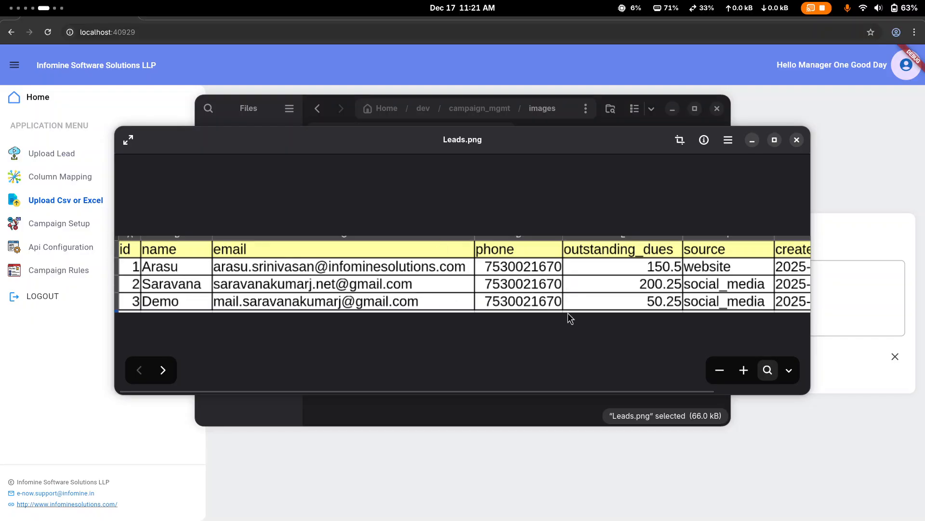
scroll(568, 313, "right", 3)
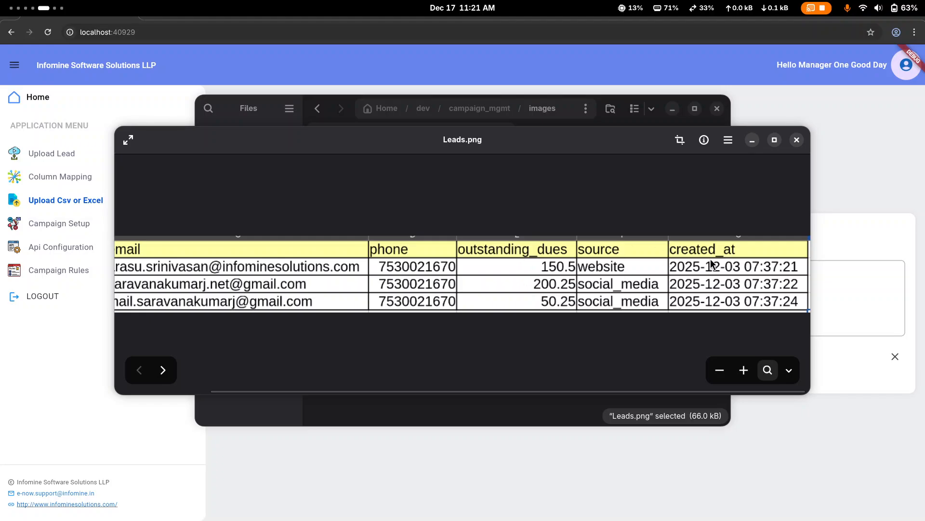
scroll(681, 264, "left", 3)
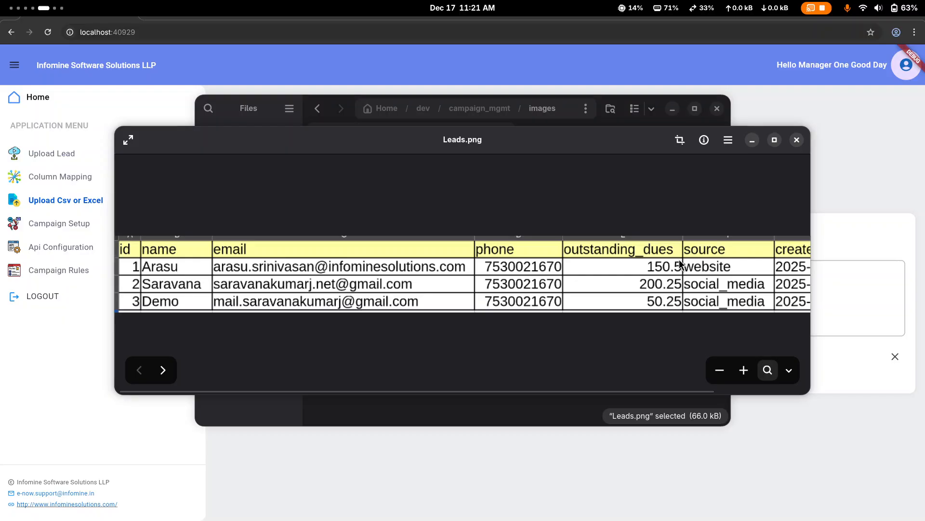
scroll(681, 263, "down", 2)
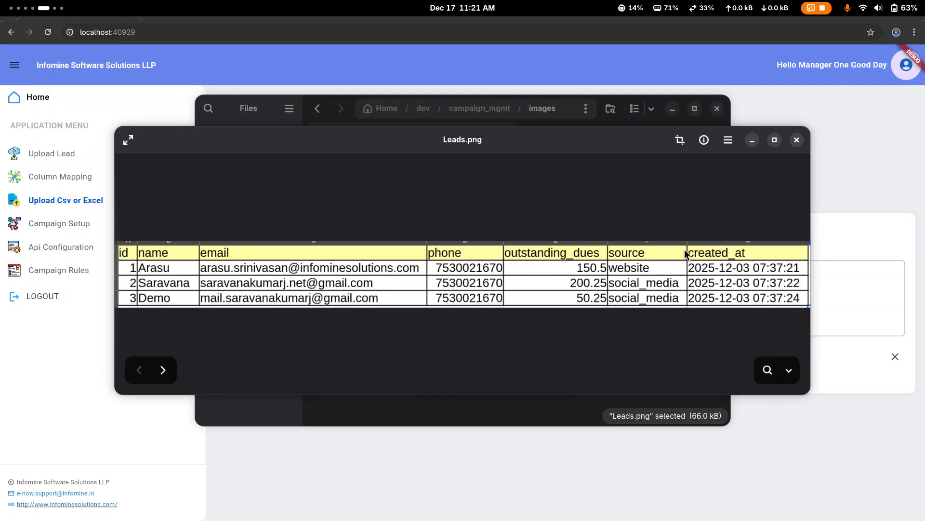
left_click(796, 140)
left_click(673, 109)
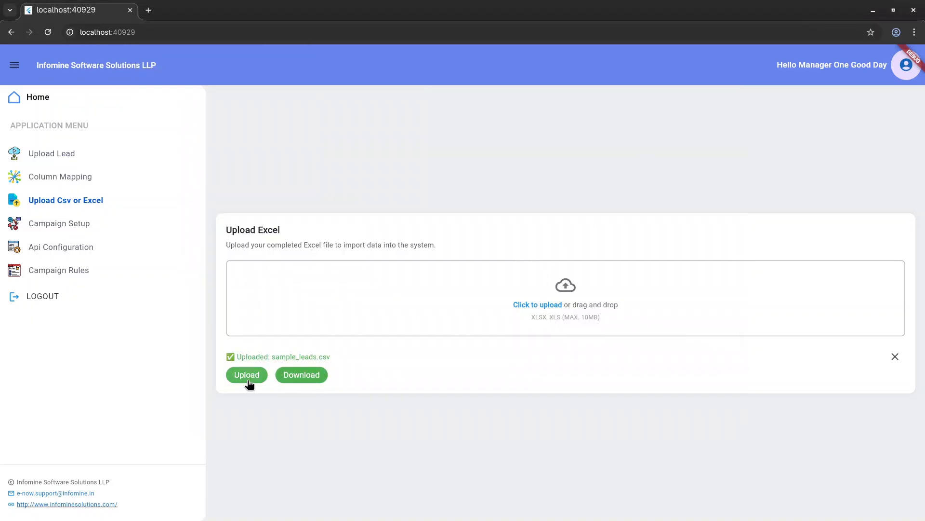
Step: Open Campaign Setup, start a new campaign and enter the campaign name demo
left_click(112, 225)
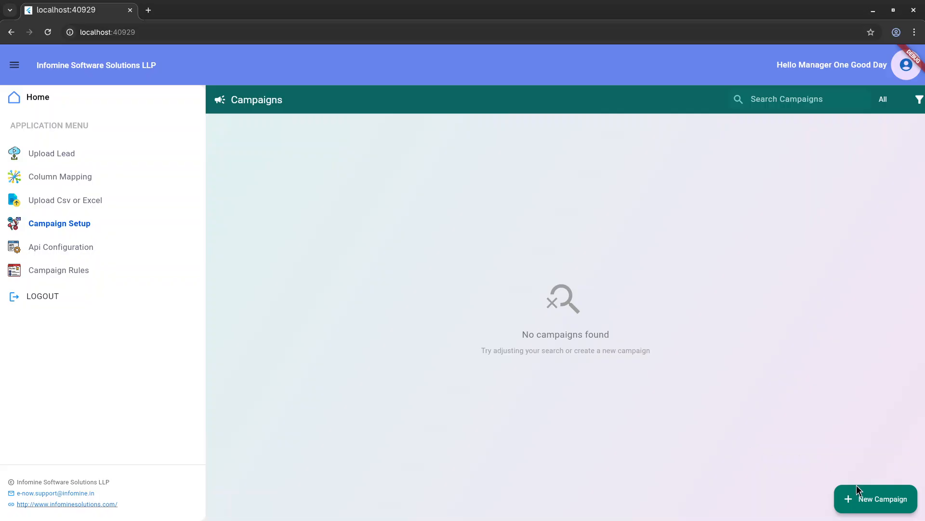
left_click(878, 512)
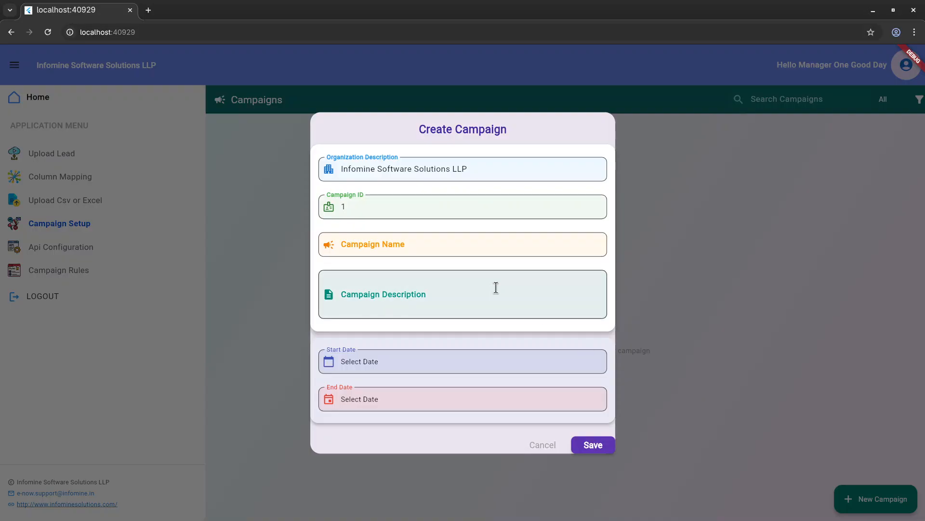
left_click(400, 248)
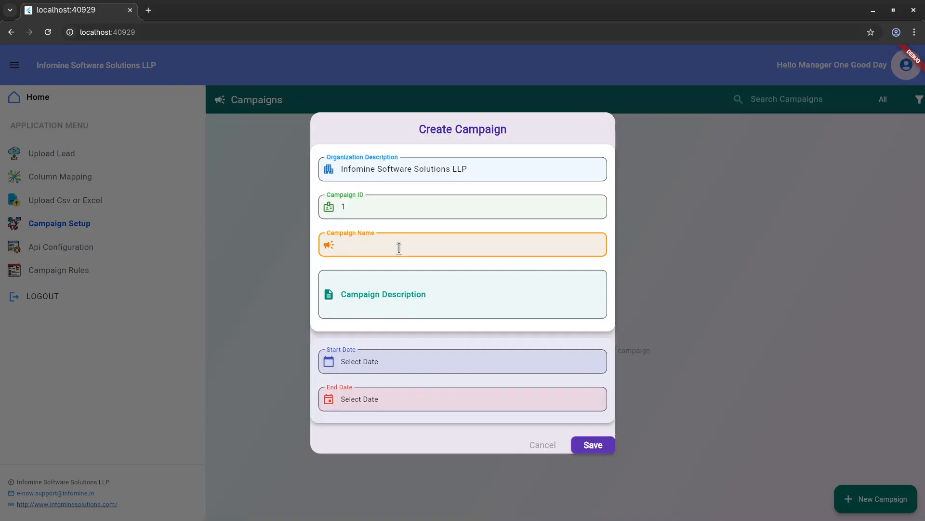
type("demo")
left_click(391, 289)
Step: Copy the whole campaign instruction text from the open text file
key("super")
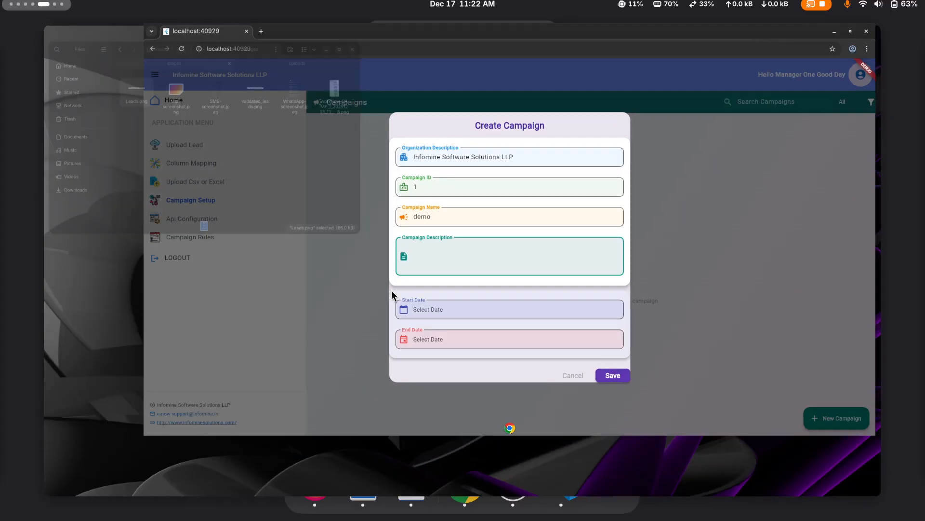
left_click(475, 346)
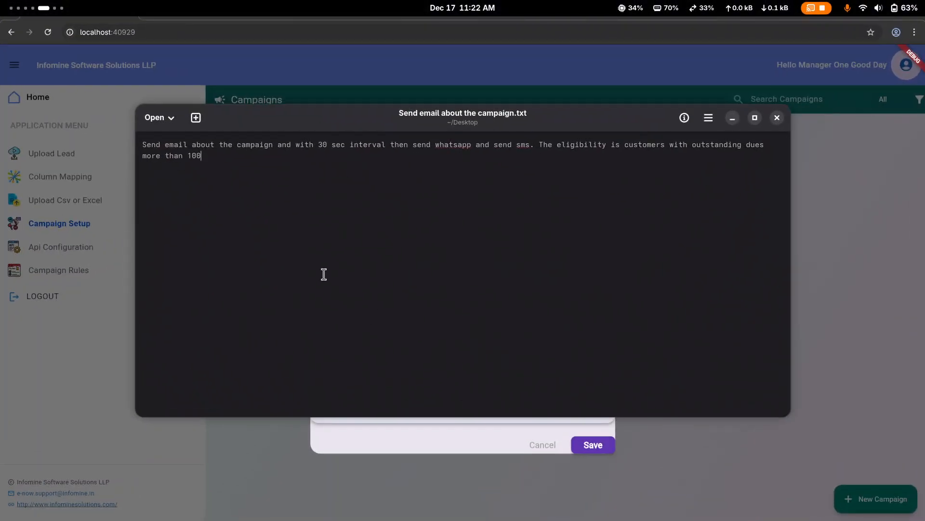
key("ctrl+a")
key("ctrl+c")
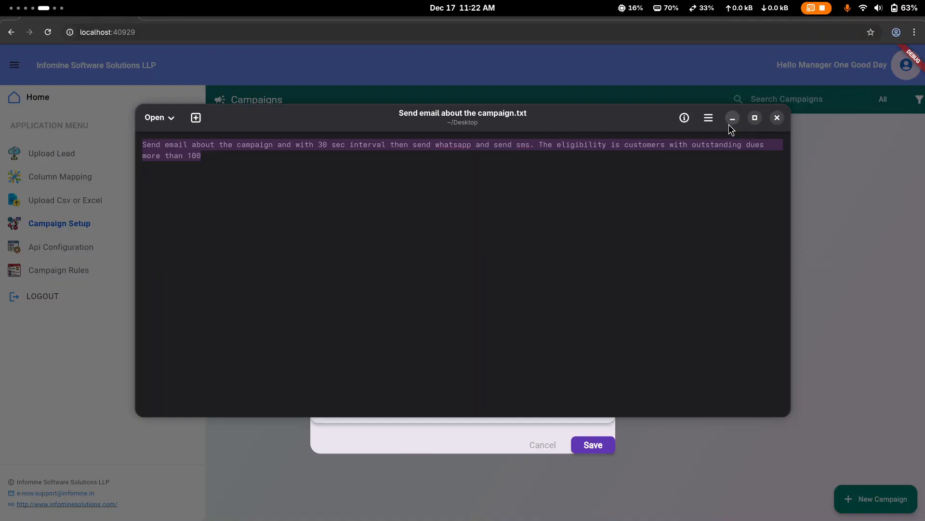
left_click(835, 344)
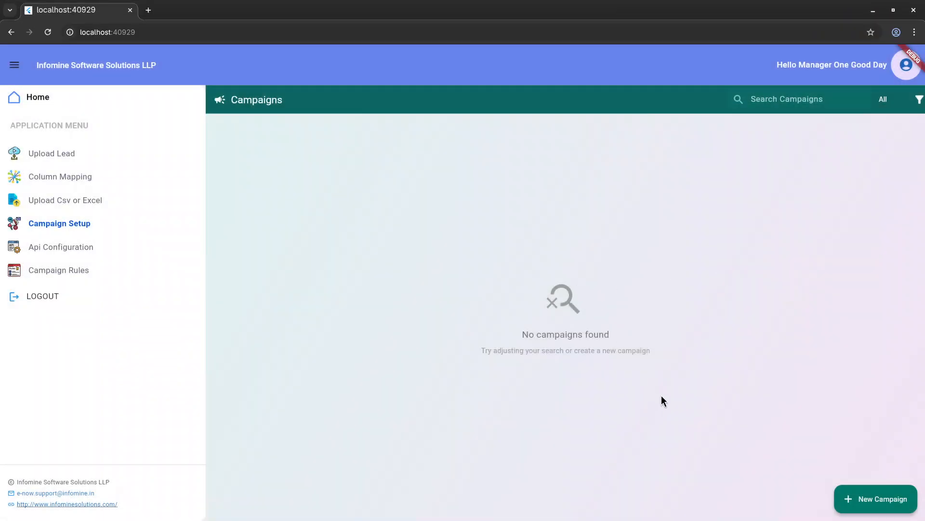
Step: Start a new campaign, paste the copied text as its description and name it demo
left_click(862, 499)
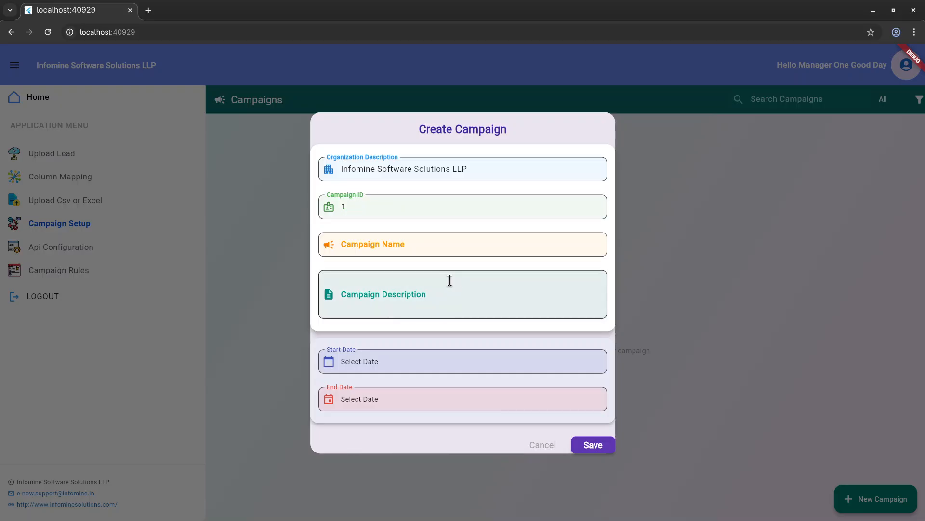
left_click(450, 280)
key("ctrl+v")
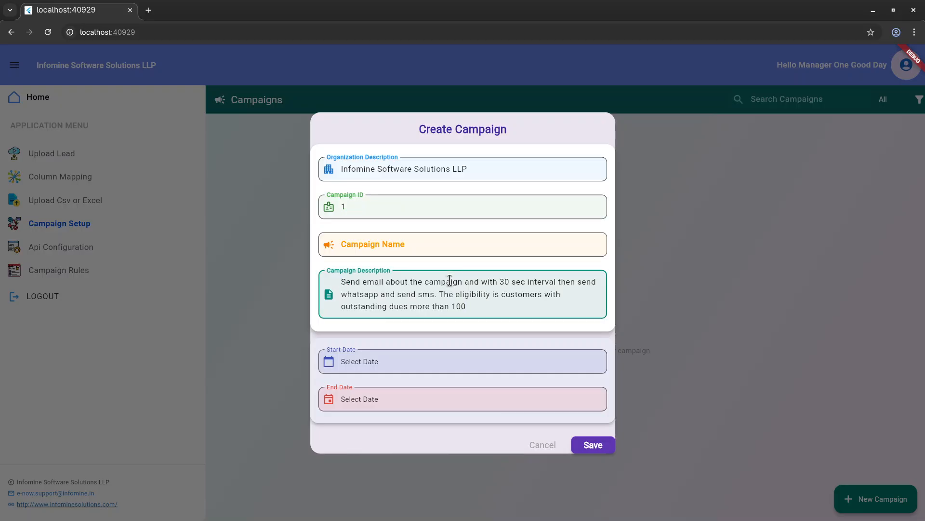
left_click(431, 239)
type("de")
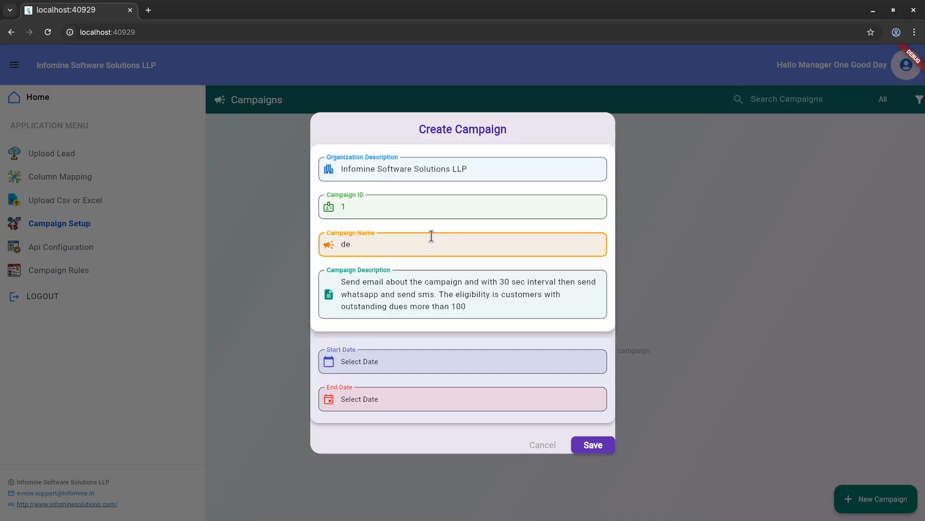
type("mo")
left_click(474, 302)
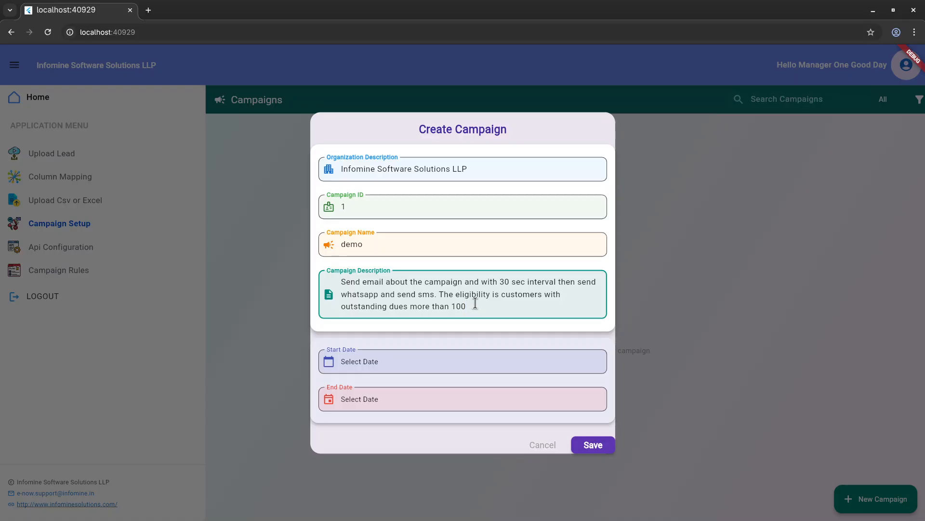
Step: Open Leads.png again and examine the outstanding_dues values of the leads
key("super")
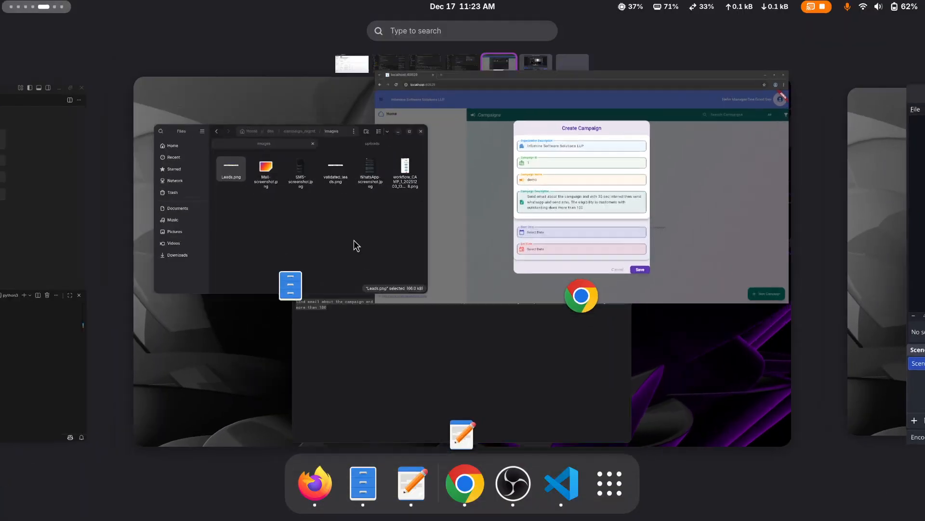
left_click(354, 240)
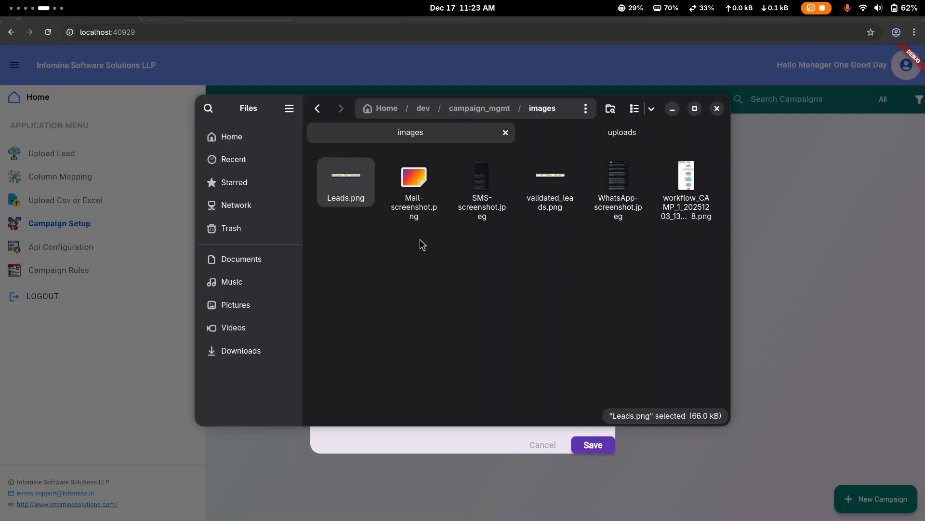
double_click(355, 192)
double_click(353, 193)
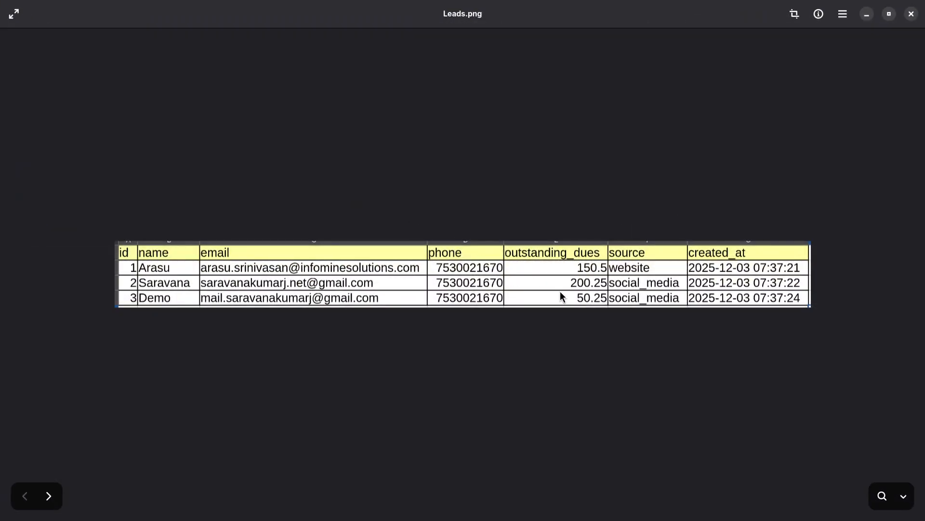
scroll(560, 291, "up", 4)
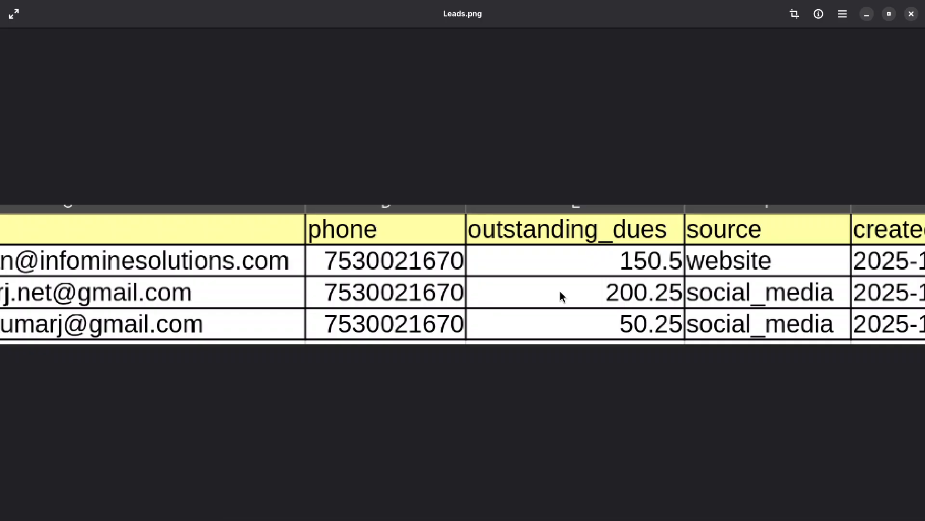
scroll(560, 291, "down", 2)
scroll(560, 291, "down", 1)
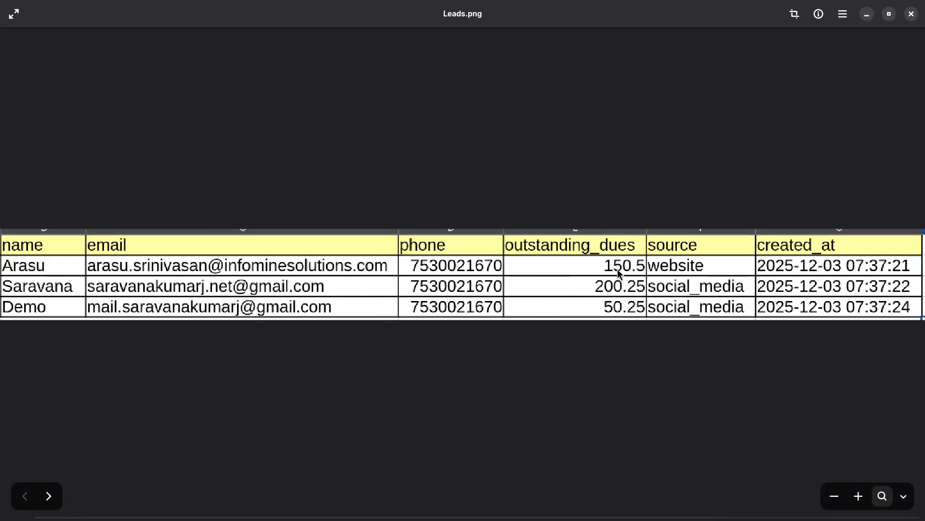
scroll(618, 271, "down", 1)
left_click(870, 19)
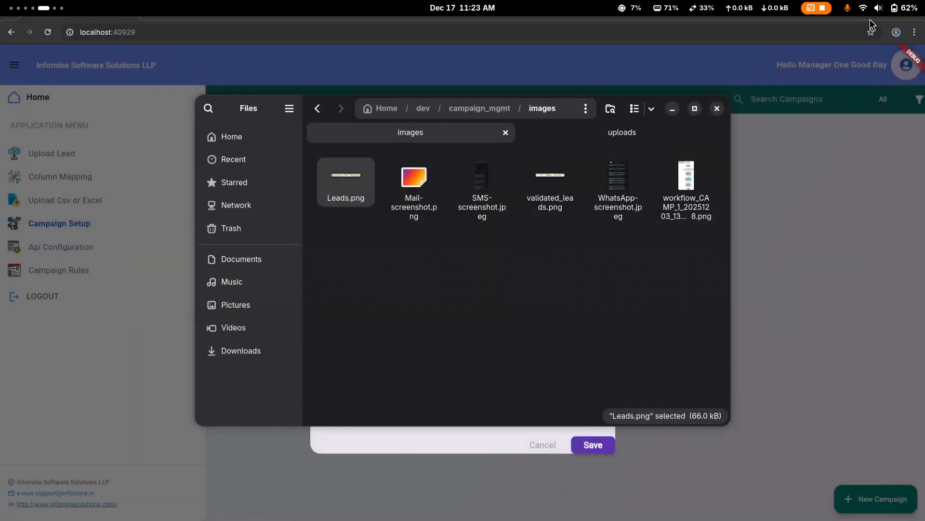
Step: Return to the Create Campaign form, paste the instruction text into the campaign description and enter demo as the campaign name
left_click(788, 191)
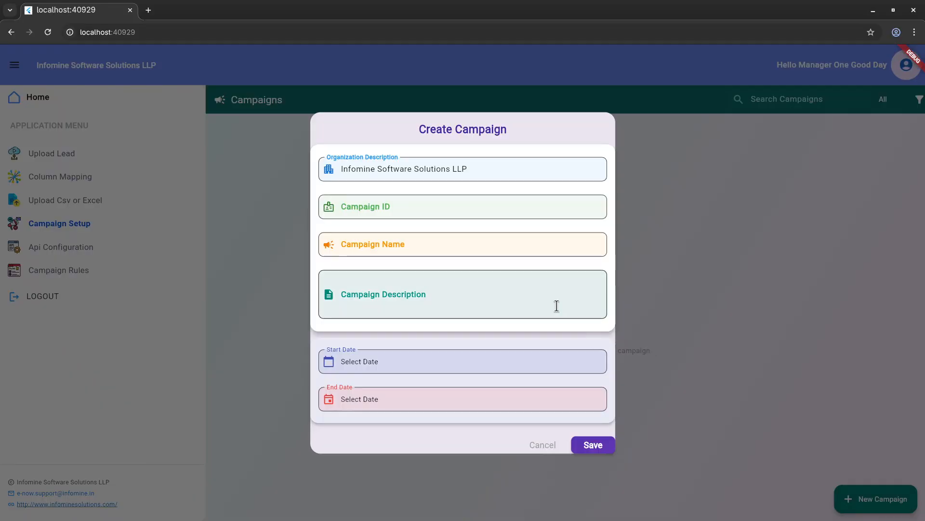
left_click(557, 306)
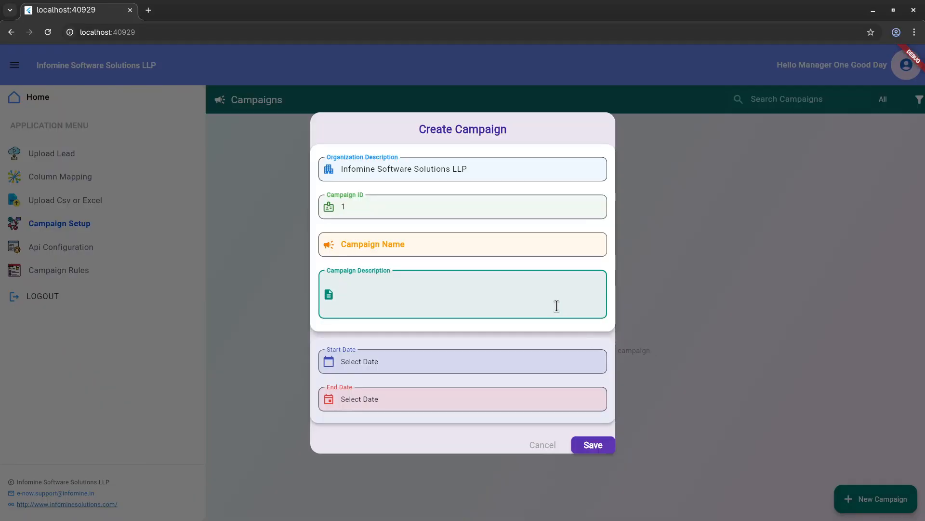
key("ctrl+v")
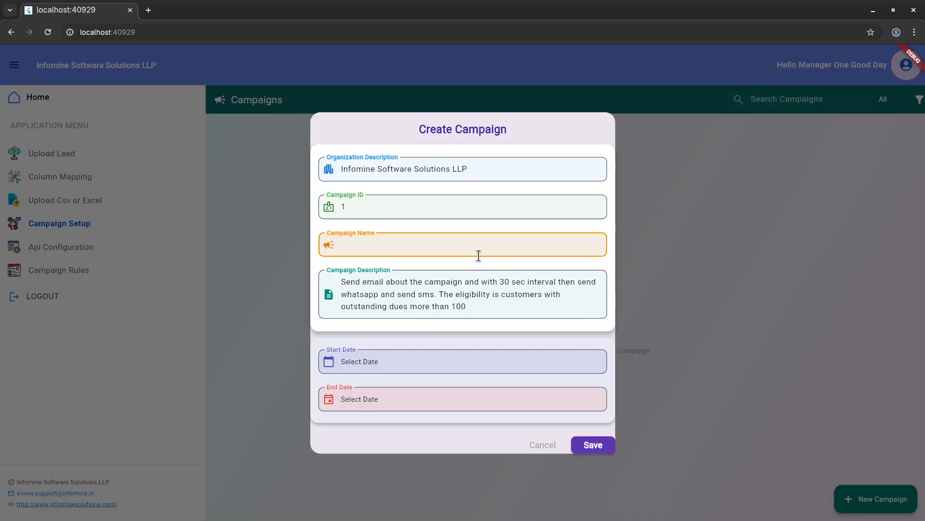
type("demo")
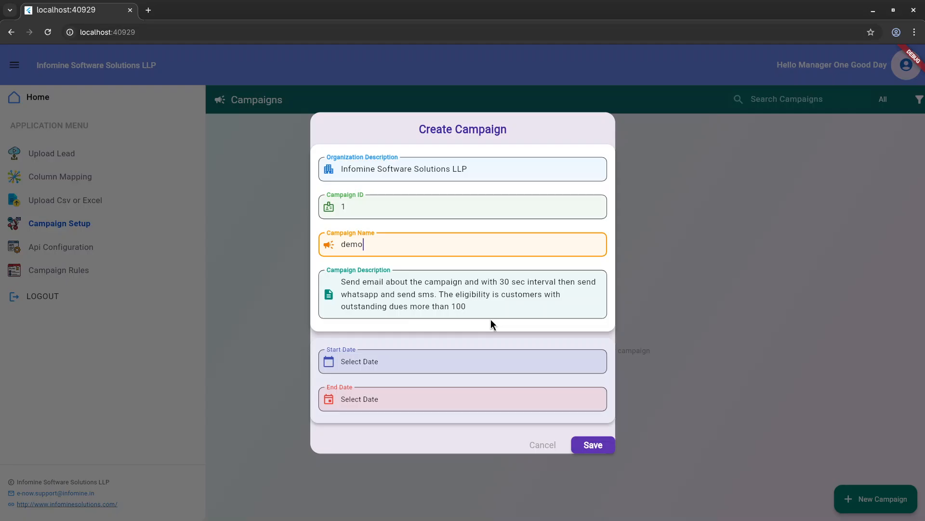
Step: Set the campaign's start date to 2025-12-18 and its end date to 2025-12-20
left_click(458, 359)
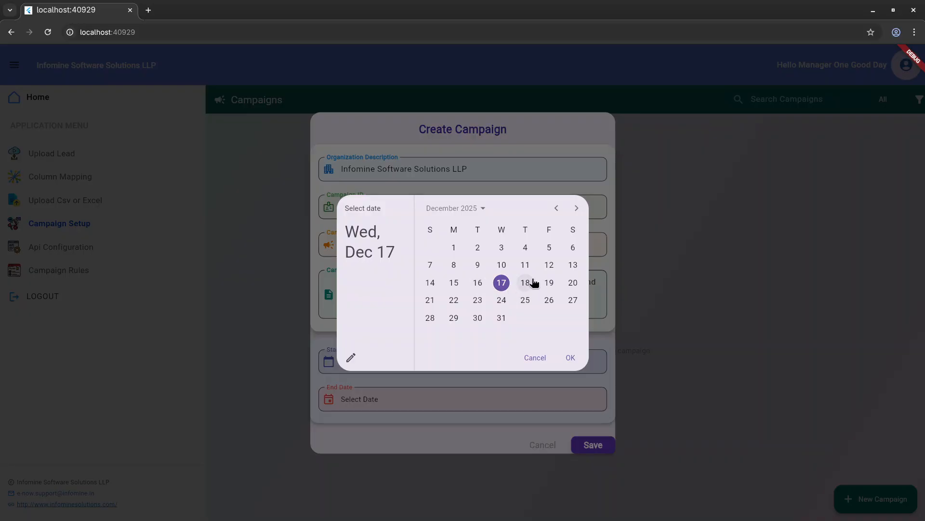
left_click(526, 283)
left_click(570, 357)
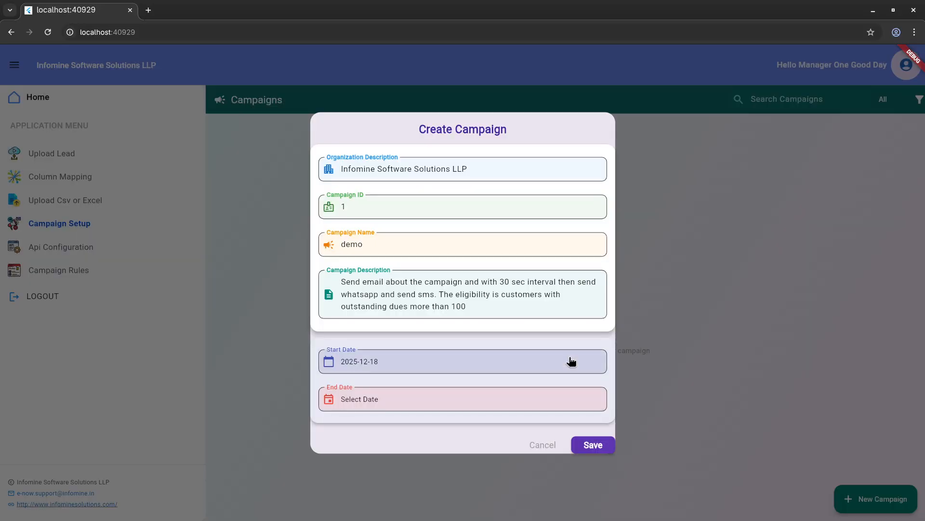
left_click(455, 404)
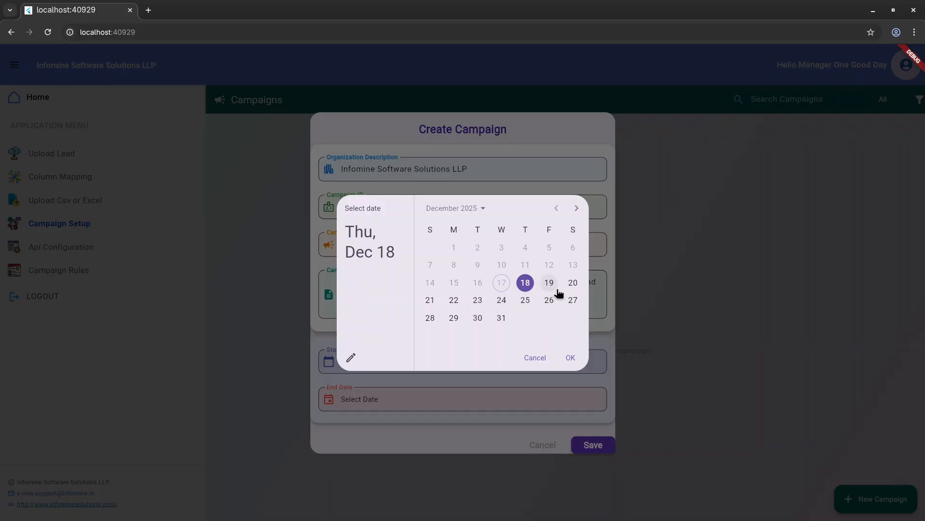
left_click(573, 283)
left_click(570, 358)
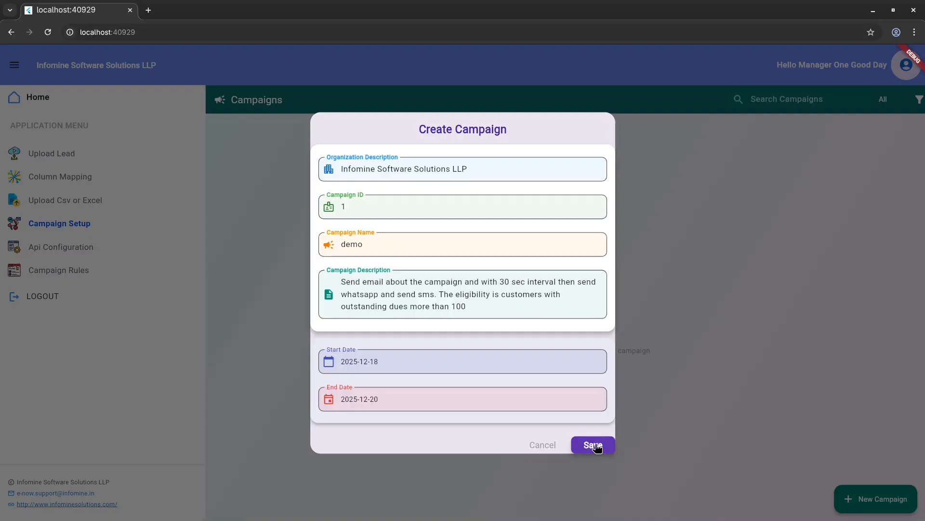
Step: Save the new campaign and run it from the campaign list
left_click(593, 445)
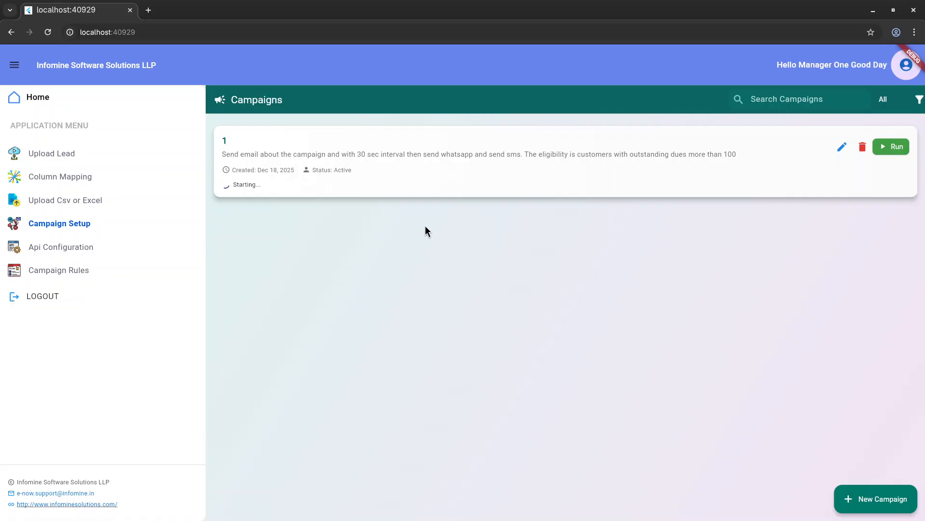
left_click(891, 153)
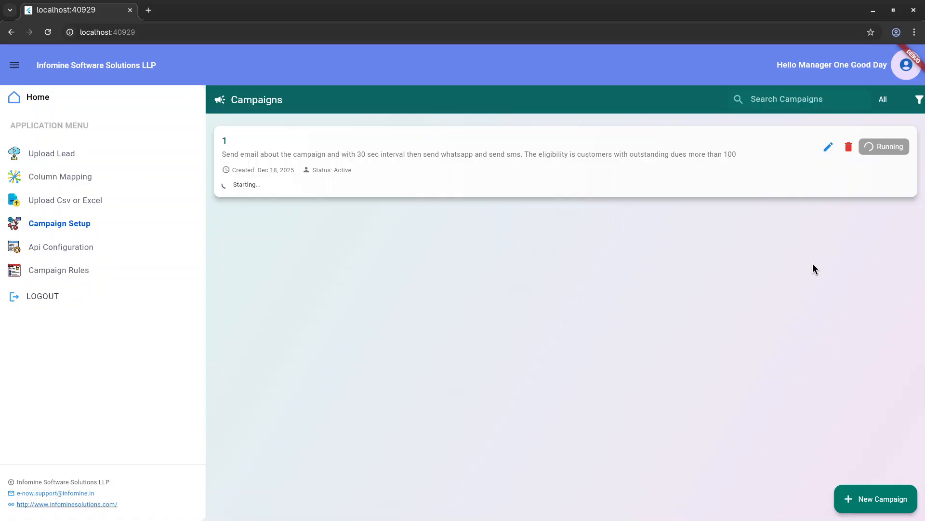
Step: Switch to the file manager and view the workflow_CAMP_1 diagram and validated_leads.png, zooming in on the validation columns
key("super")
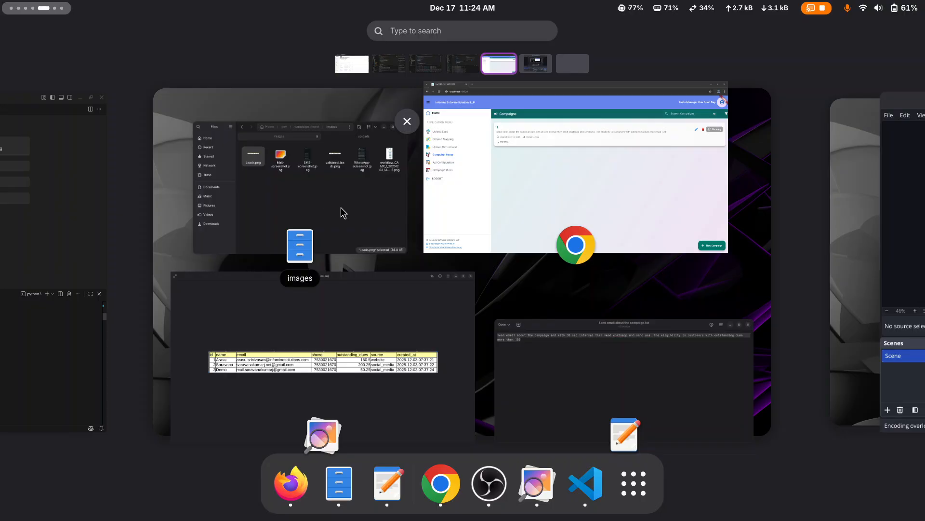
left_click(341, 208)
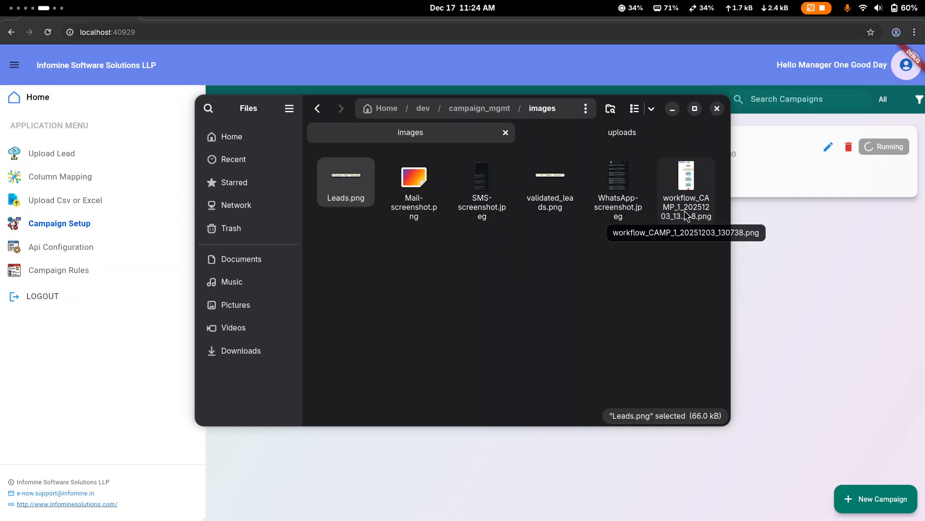
double_click(686, 216)
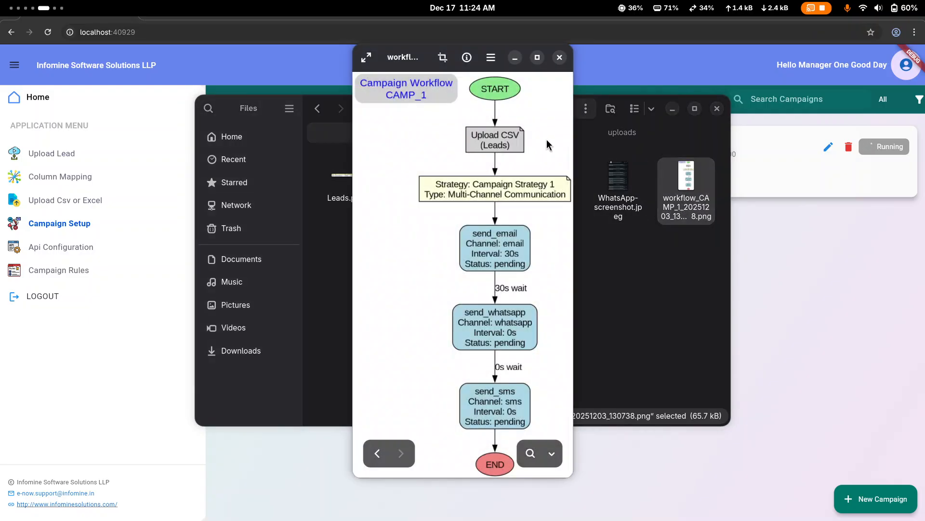
double_click(511, 105)
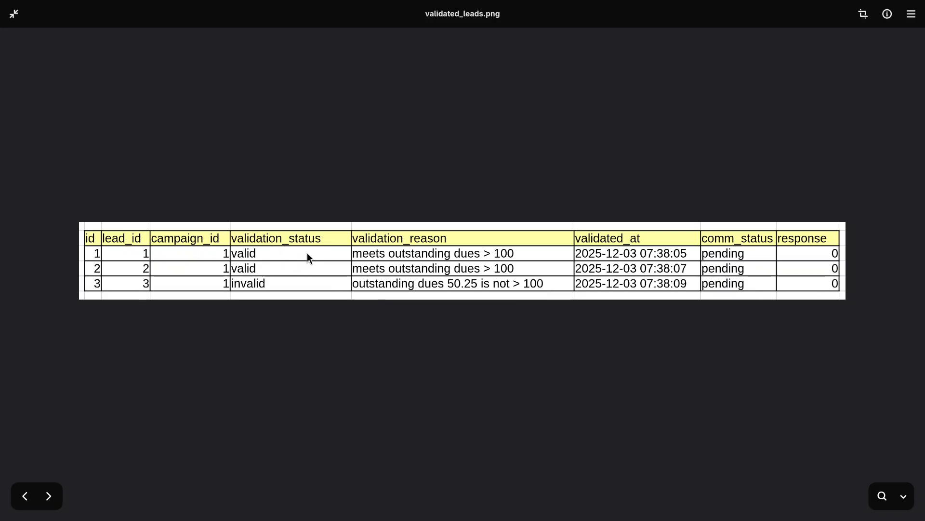
scroll(307, 253, "up", 3)
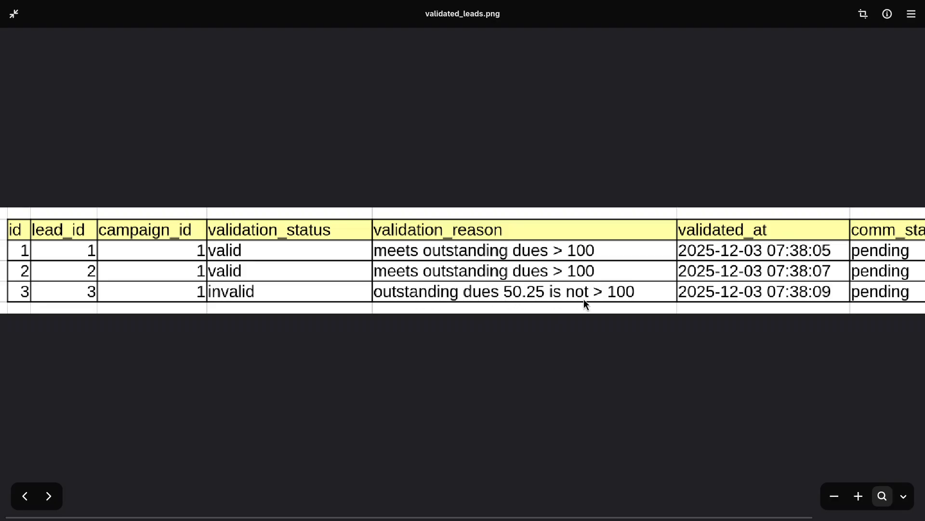
scroll(616, 298, "right", 3)
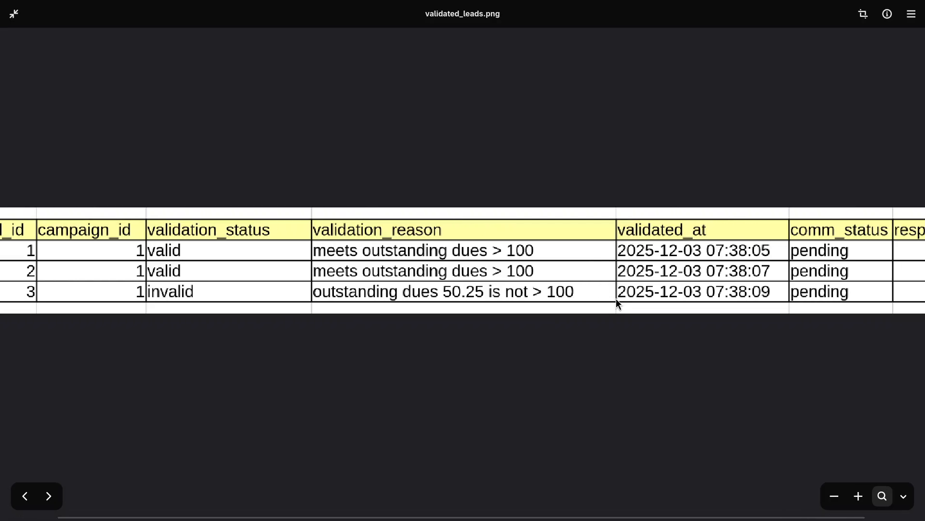
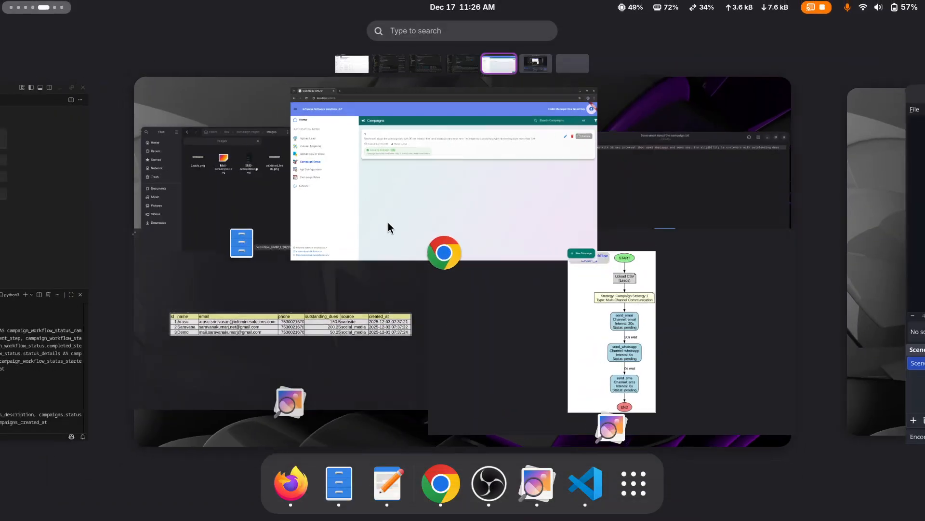
Step: Open the image viewer and page through the workflow diagram, Leads.png and Mail-screenshot.png result images
left_click(586, 312)
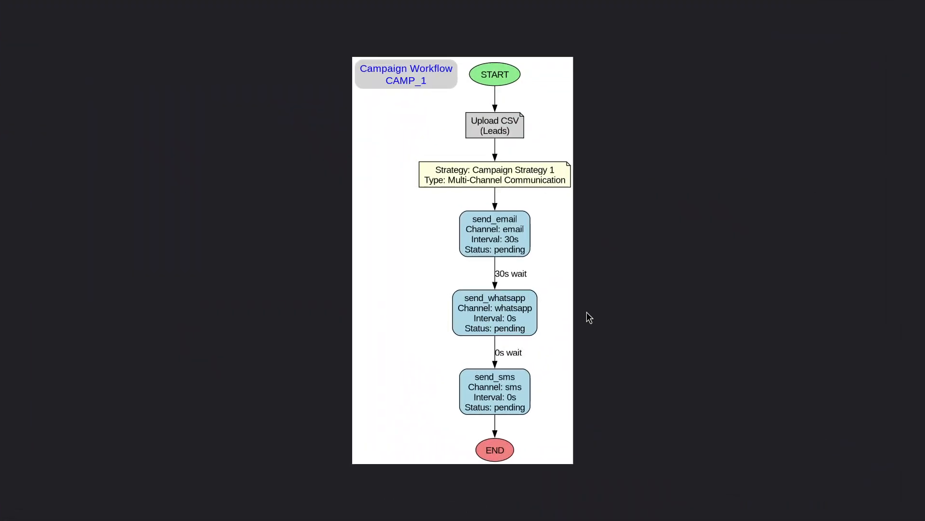
key("super")
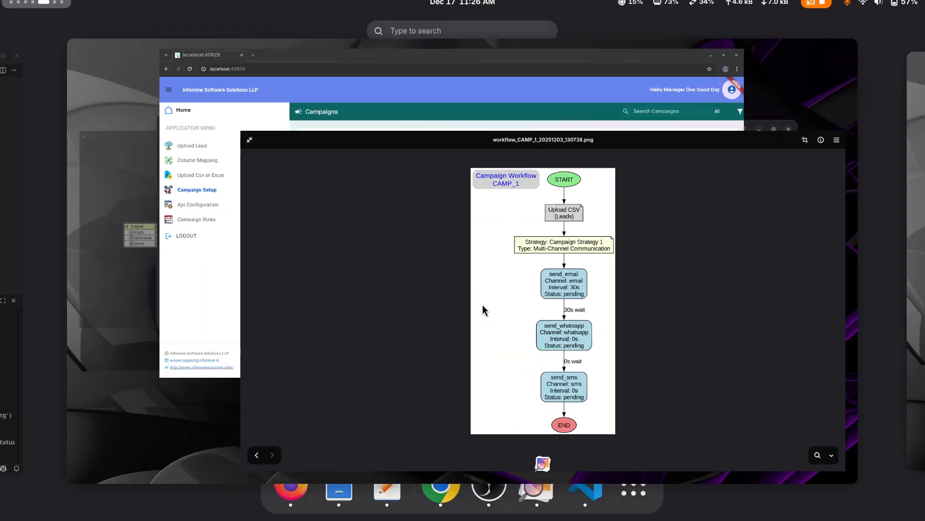
left_click(381, 345)
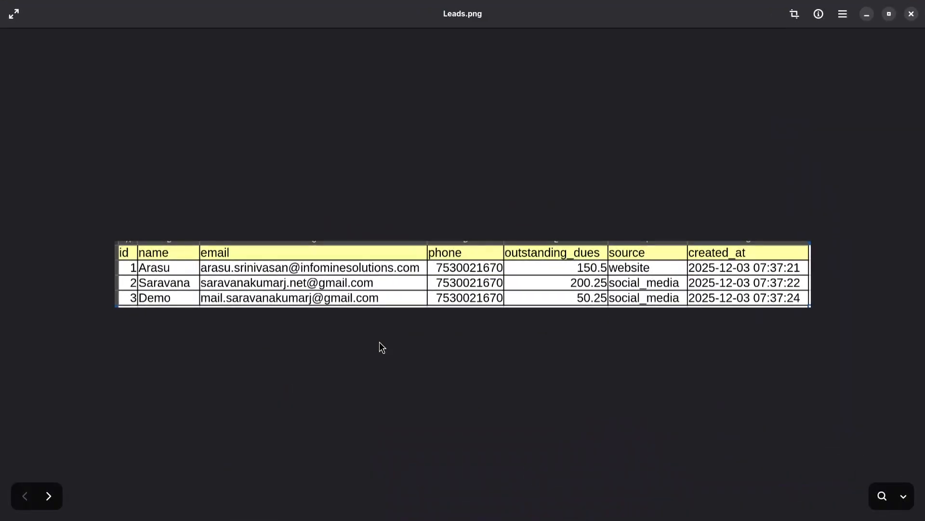
key("Right")
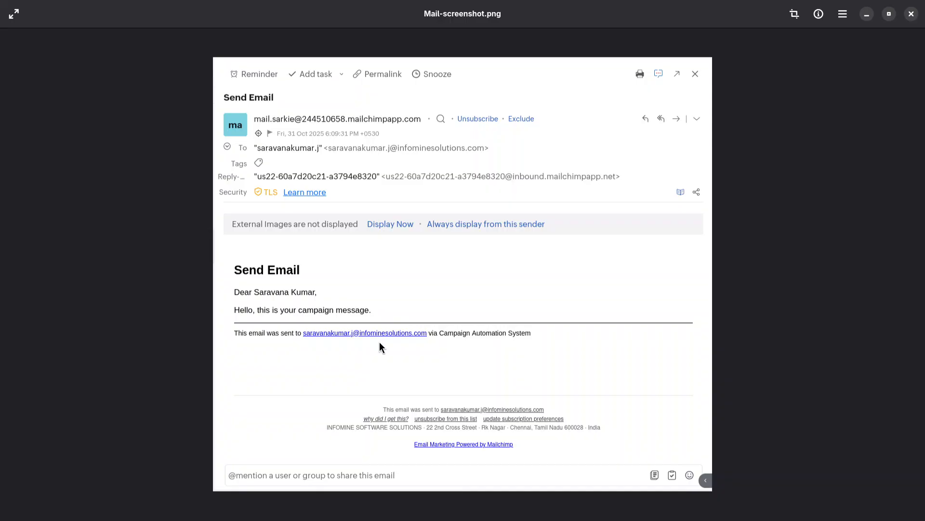
scroll(380, 342, "right", 2)
key("Left")
key("Right")
key("Right")
key("Right")
key("Right")
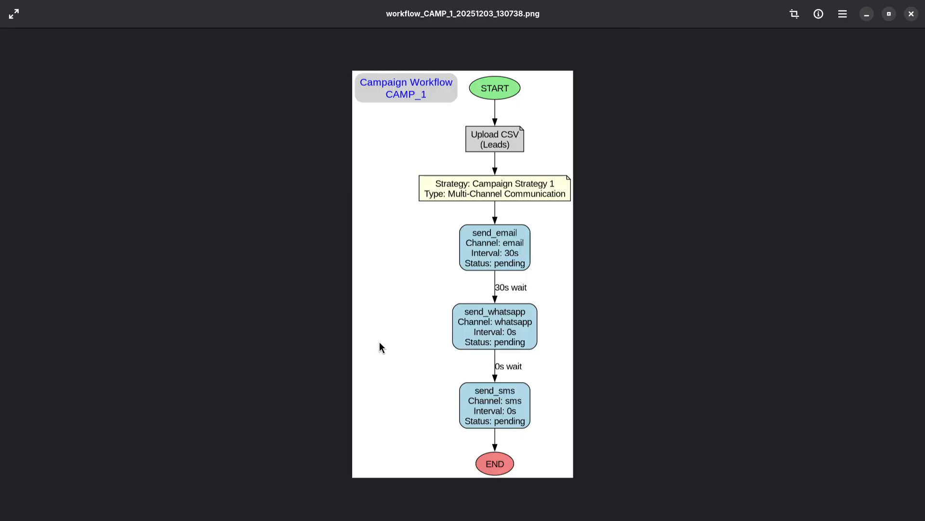
Step: Zoom in on the workflow diagram's send steps, then page back through validated_leads.png to the mail screenshot
scroll(484, 331, "up", 3)
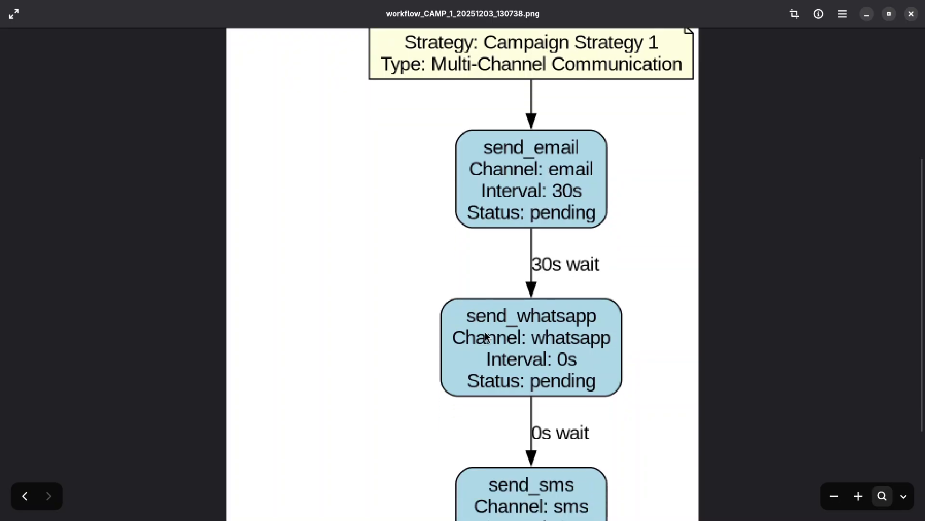
scroll(485, 334, "down", 1)
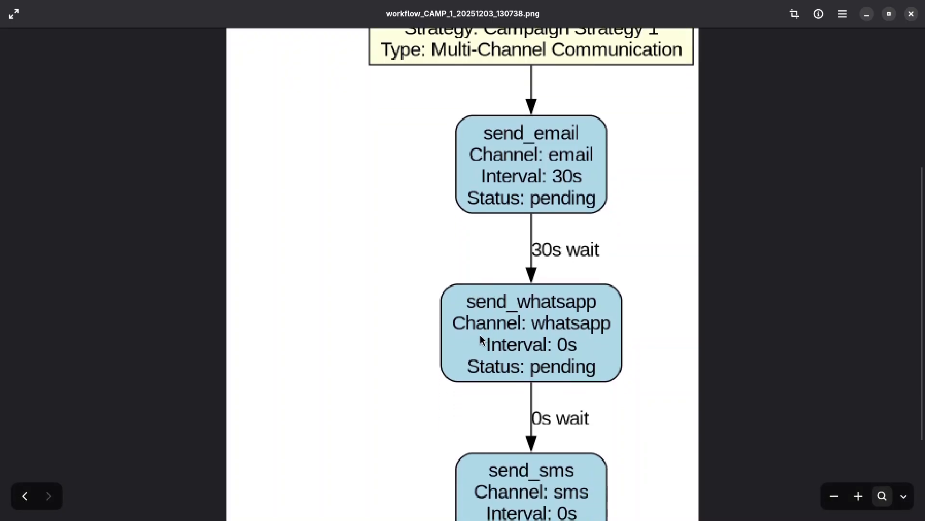
scroll(468, 338, "down", 2)
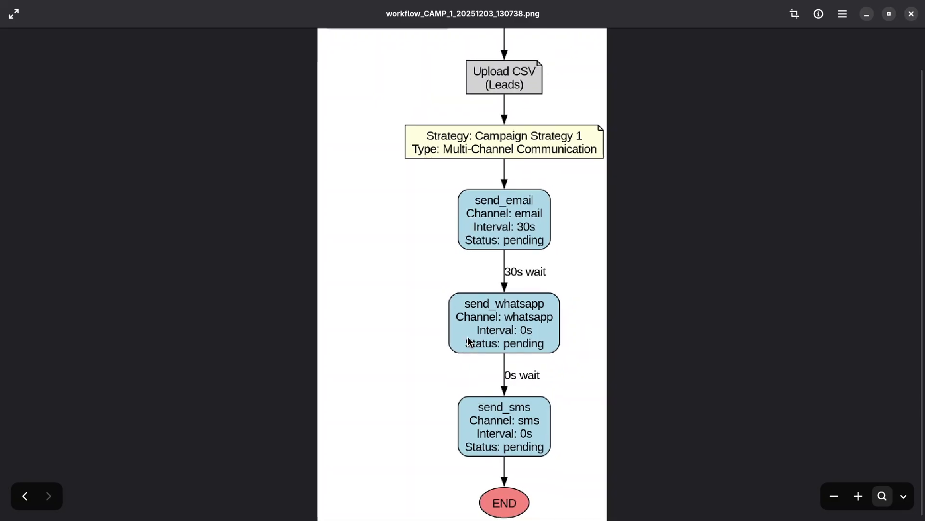
scroll(468, 338, "up", 1)
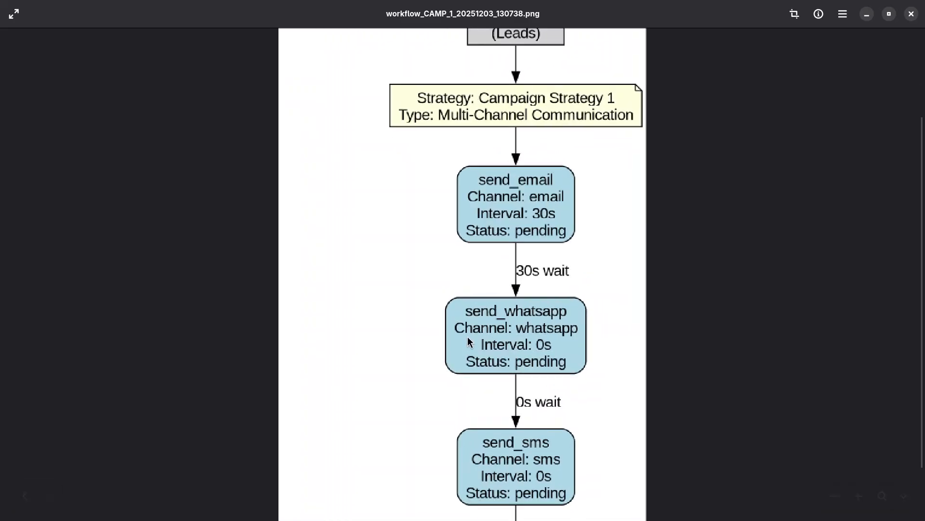
key("Left")
key("Left")
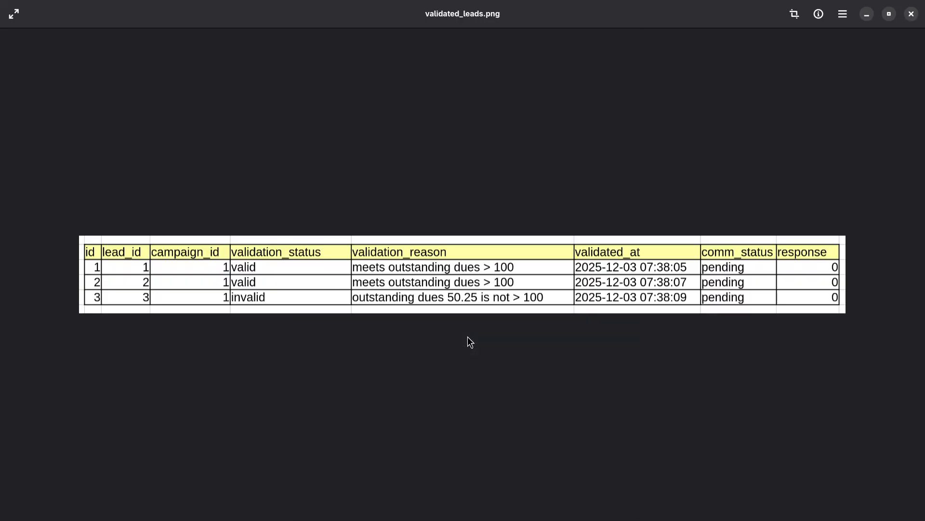
key("Left")
key("Left")
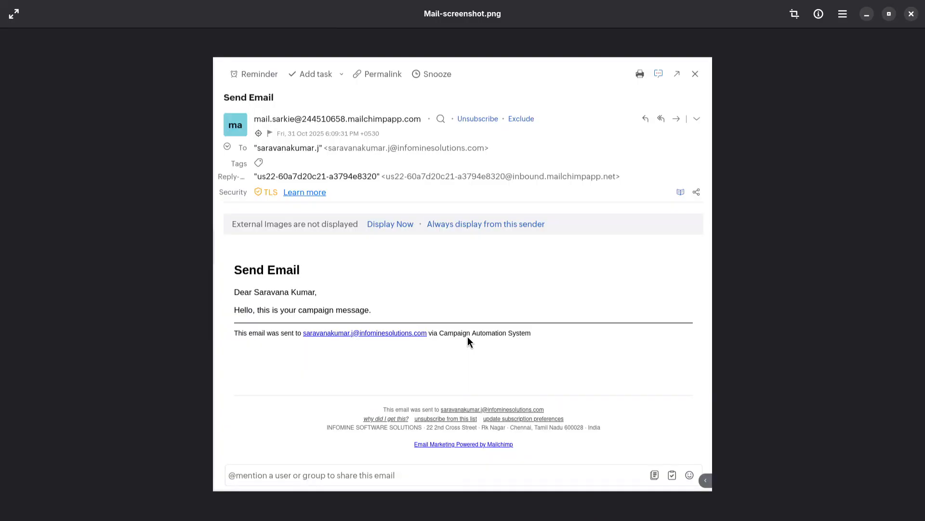
Step: Zoom in on the phone and outstanding_dues columns of Leads.png
key("Left")
scroll(467, 337, "up", 5)
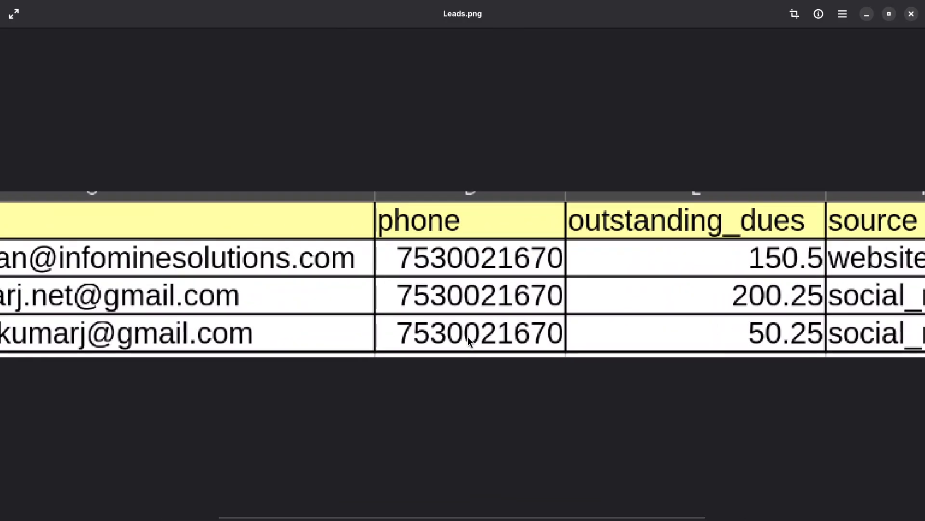
scroll(481, 379, "down", 5)
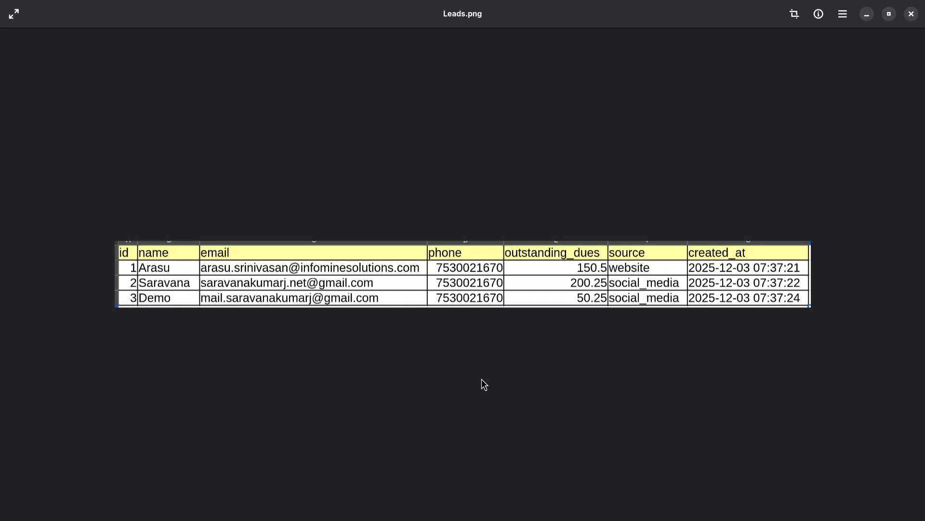
Step: Page on to validated_leads.png and WhatsApp-screenshot.jpeg, zooming in on the WhatsApp messages
key("Right")
key("Right")
key("Right")
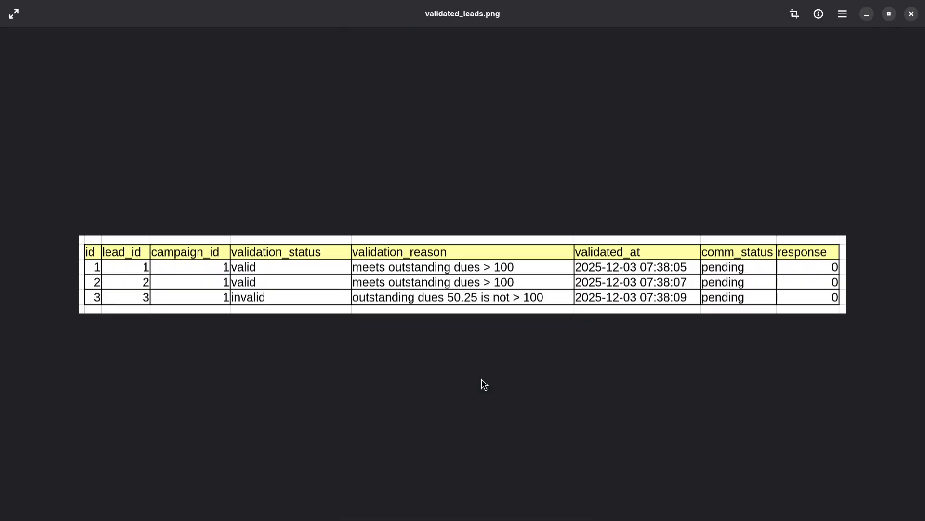
key("Right")
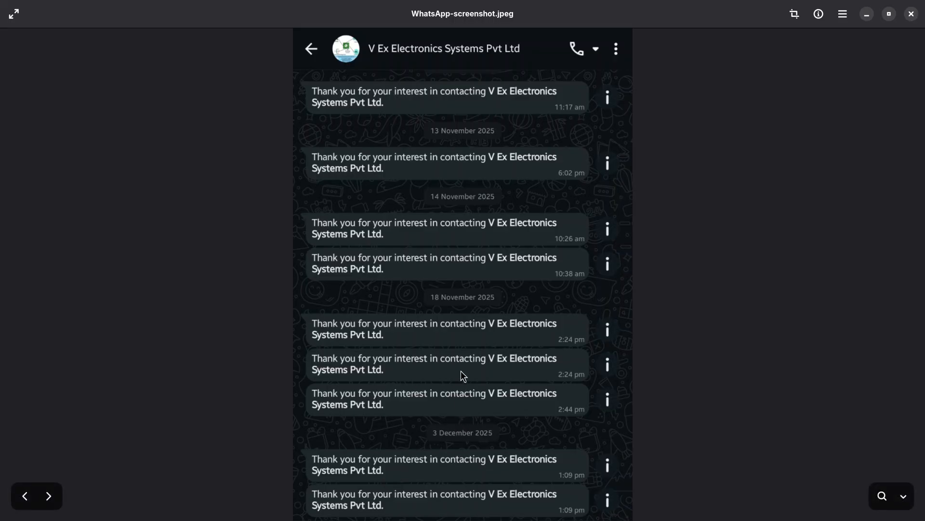
key("ctrl+plus")
scroll(472, 369, "down", 2)
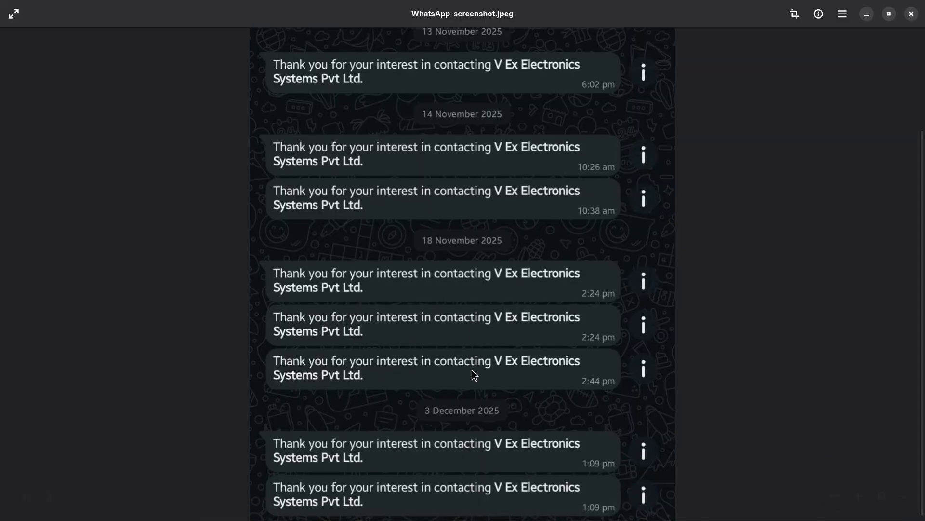
key("ctrl+minus")
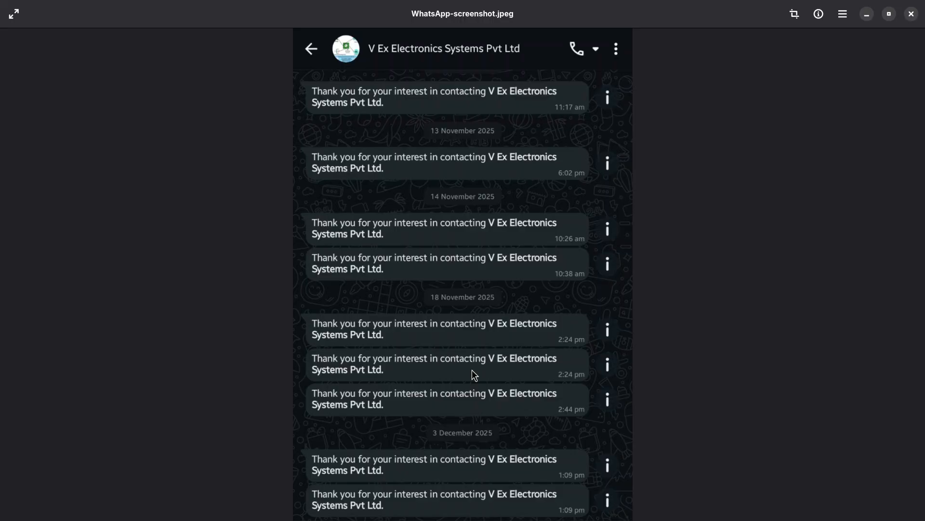
Step: Return to the workflow_CAMP_1 diagram and zoom in on its email, WhatsApp and SMS steps
key("Left")
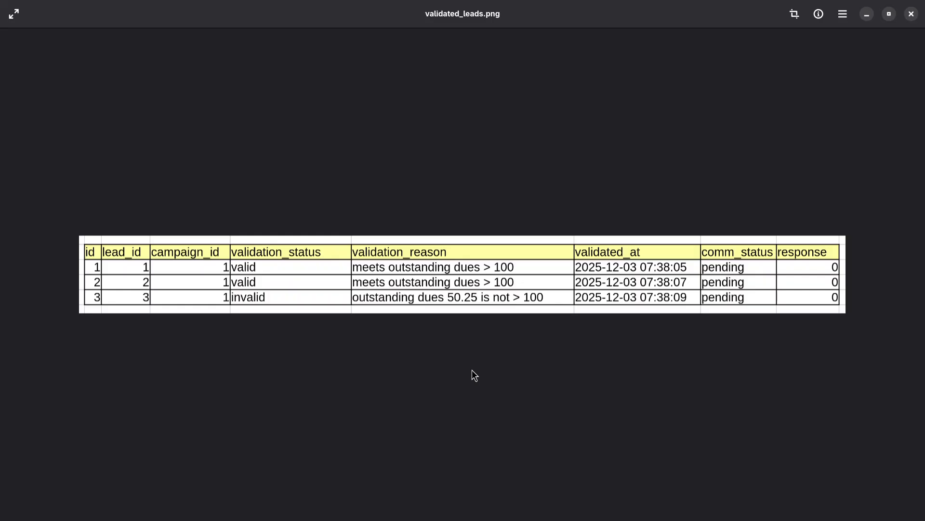
key("Right")
key("Right")
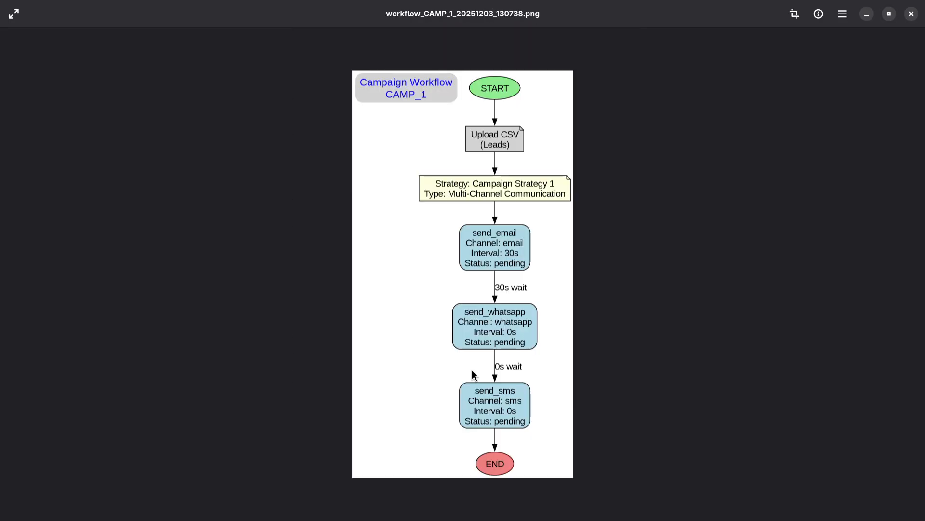
scroll(473, 375, "up", 3)
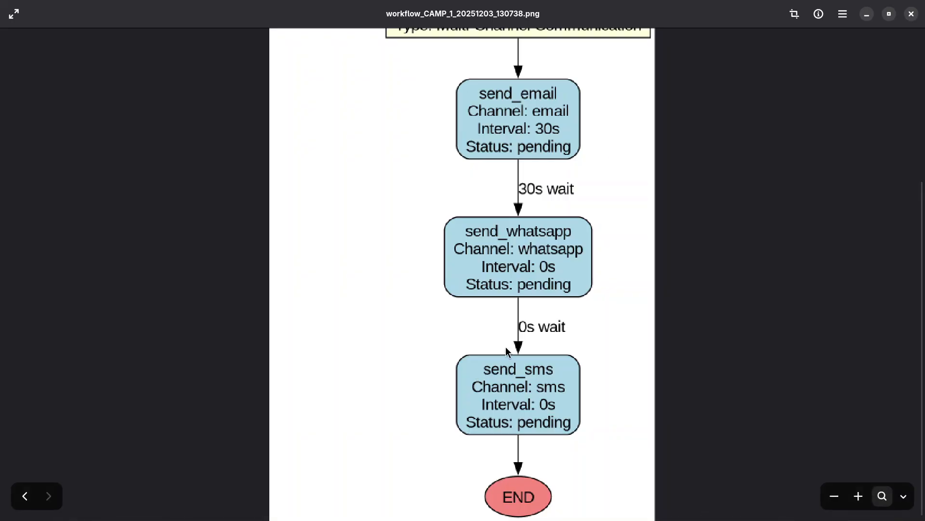
scroll(512, 329, "down", 3)
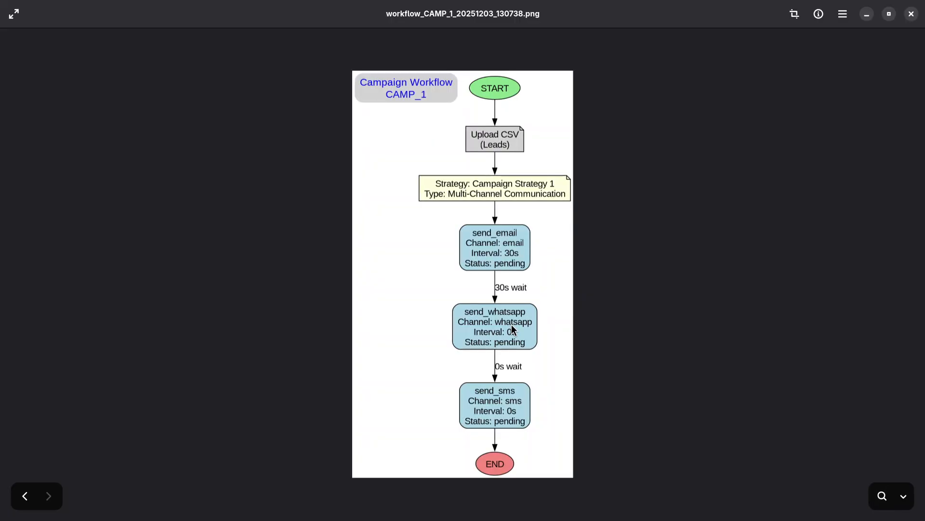
Step: Page back to SMS-screenshot.jpeg, zoom in on its messages, then return to validated_leads.png
key("Left")
key("Left")
key("Left")
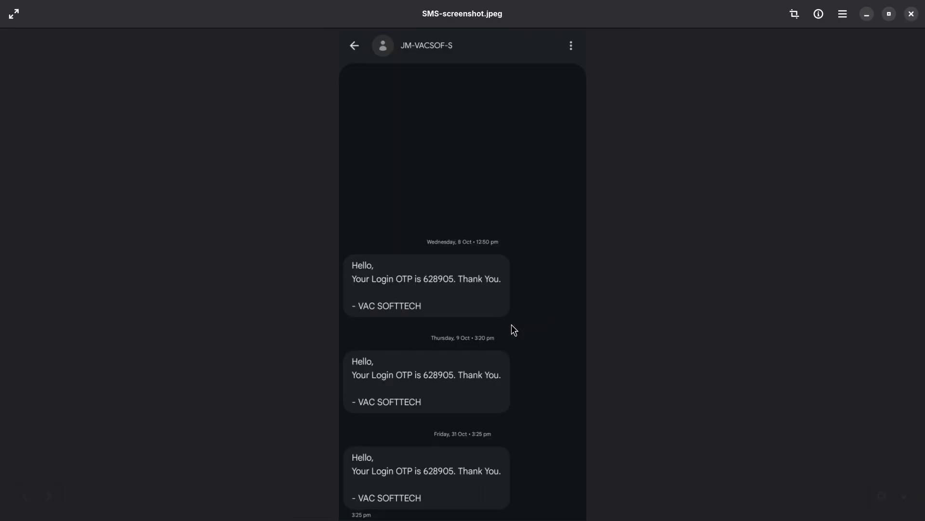
scroll(512, 326, "up", 2)
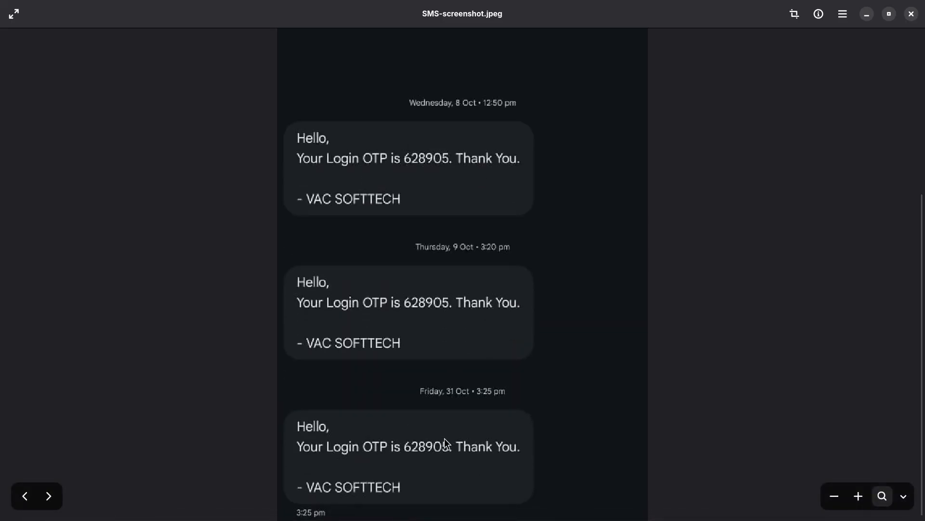
scroll(445, 439, "down", 2)
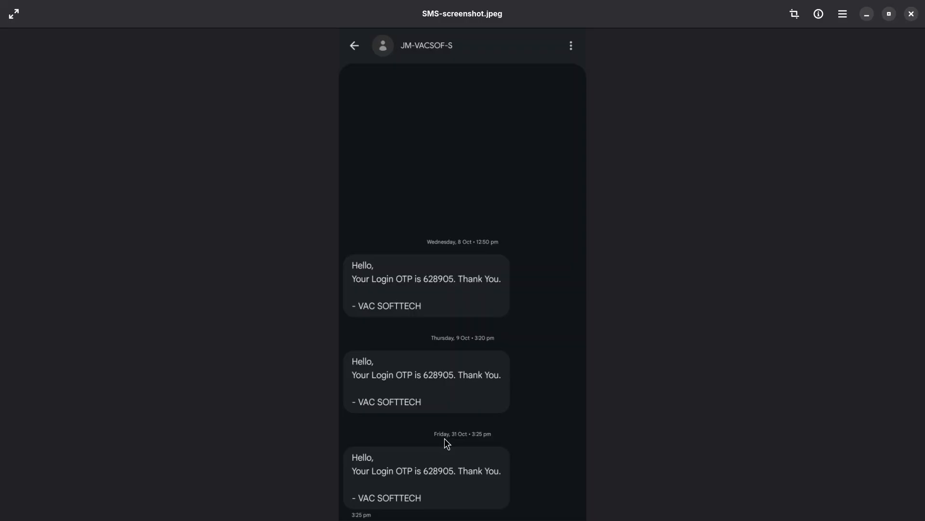
key("Right")
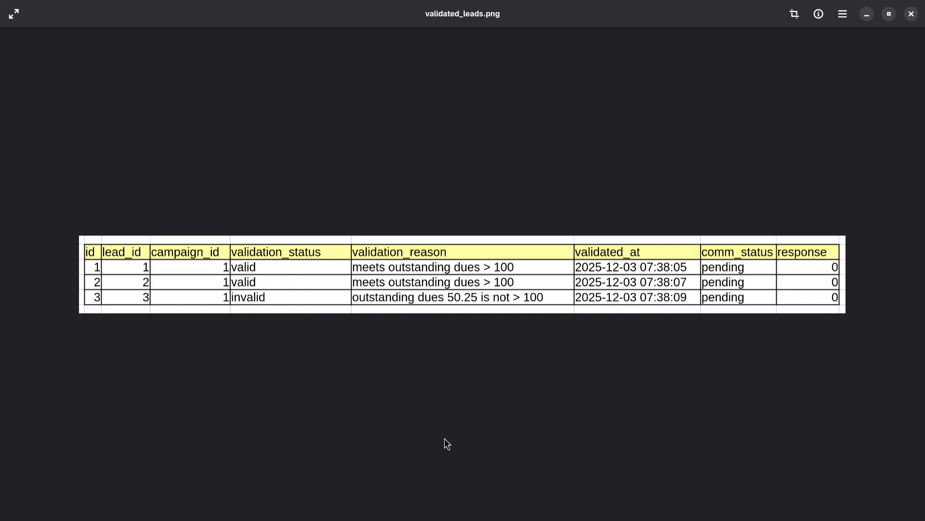
Step: Check the campaign list in the browser, then return to the file manager's images folder
key("super")
left_click(490, 195)
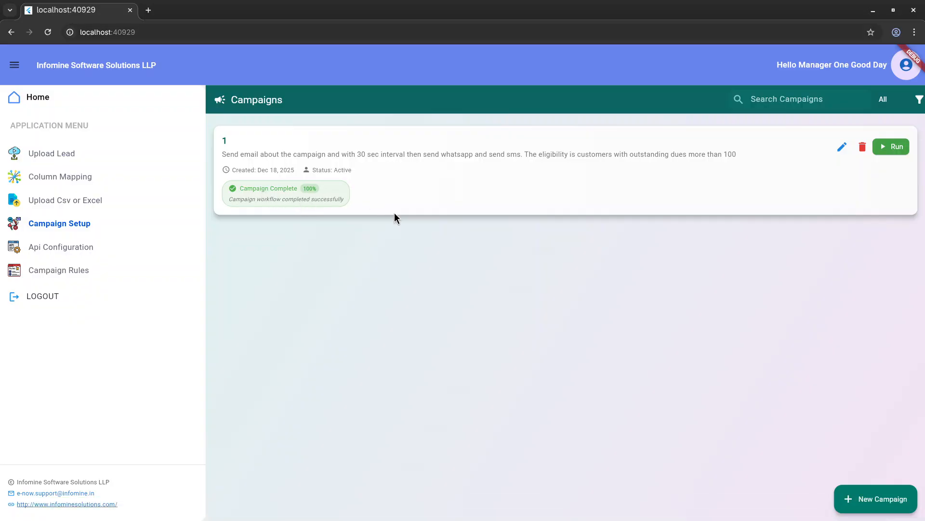
key("super")
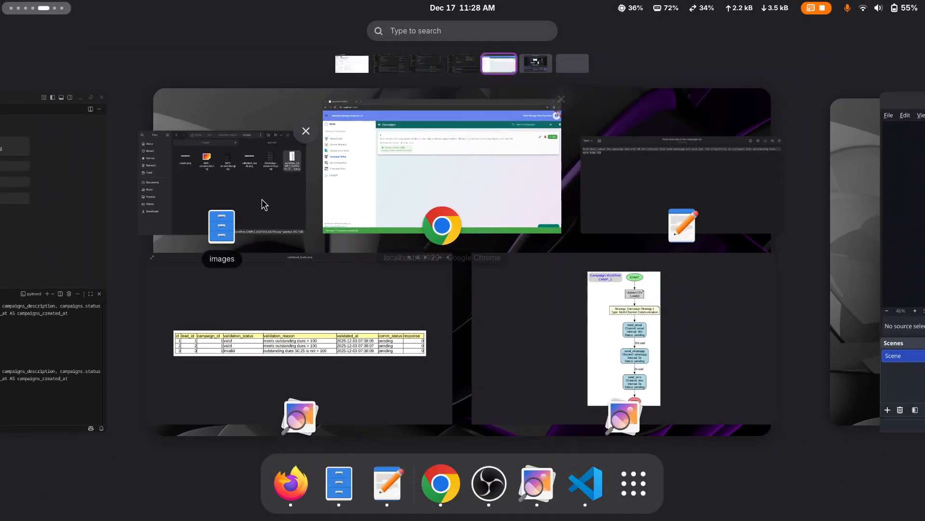
left_click(262, 199)
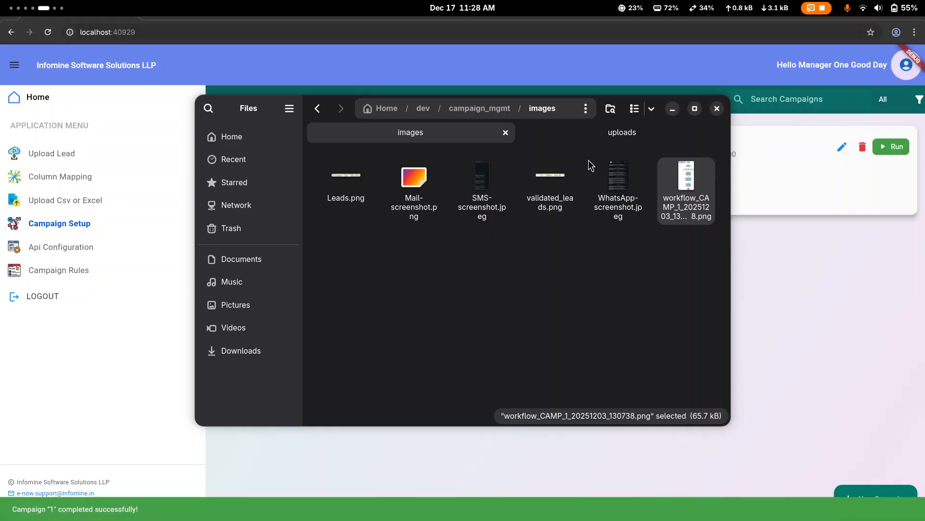
key("super+Page_Down")
key("super")
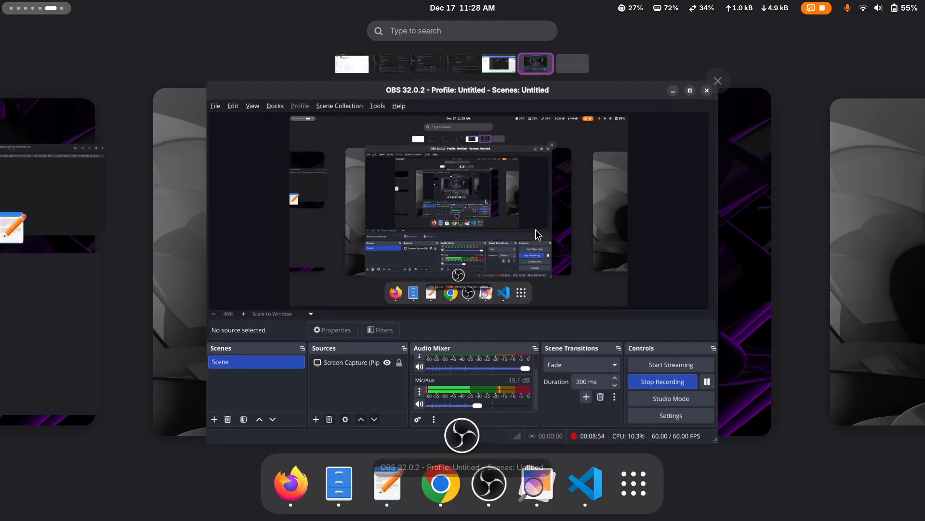
key("super+Page_Up")
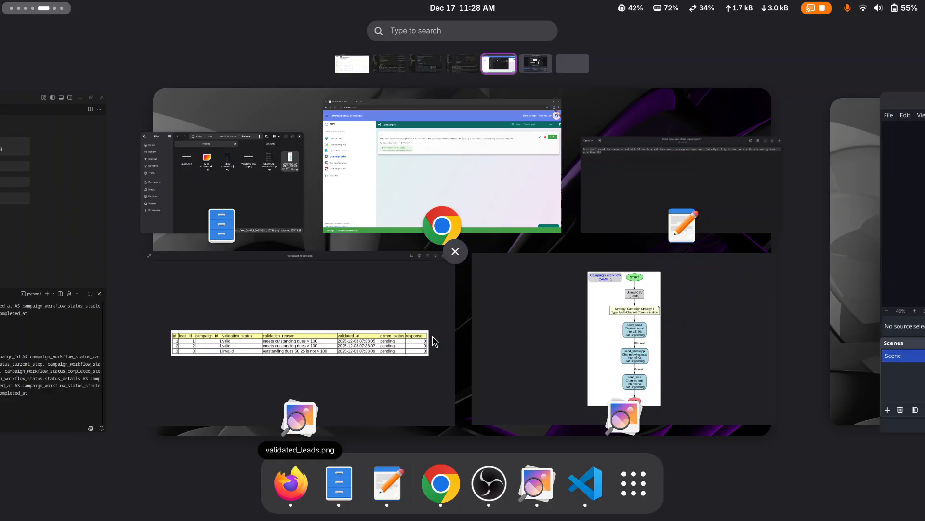
left_click(265, 205)
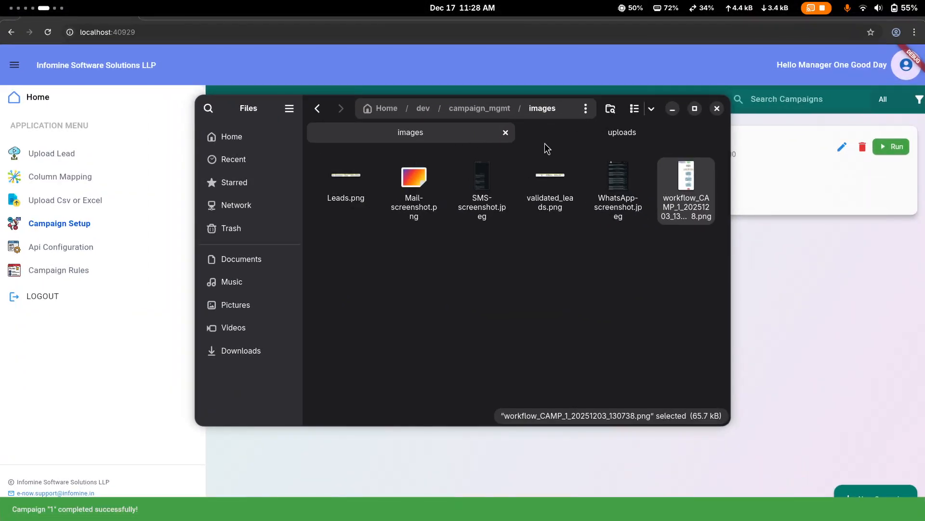
Step: Open the tool_responses folder of simple_campaign_app_v3 and open the email_bulk_2recipients JSON response file
left_click(574, 135)
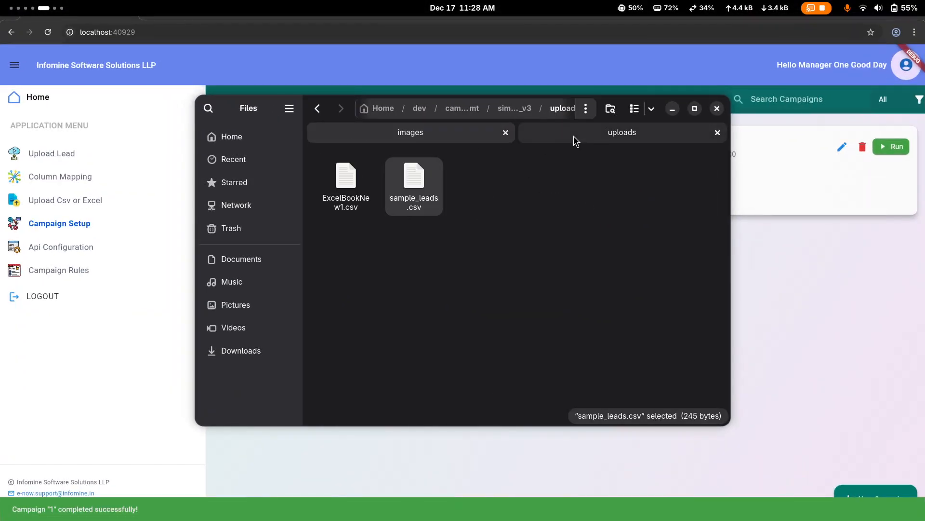
left_click(504, 108)
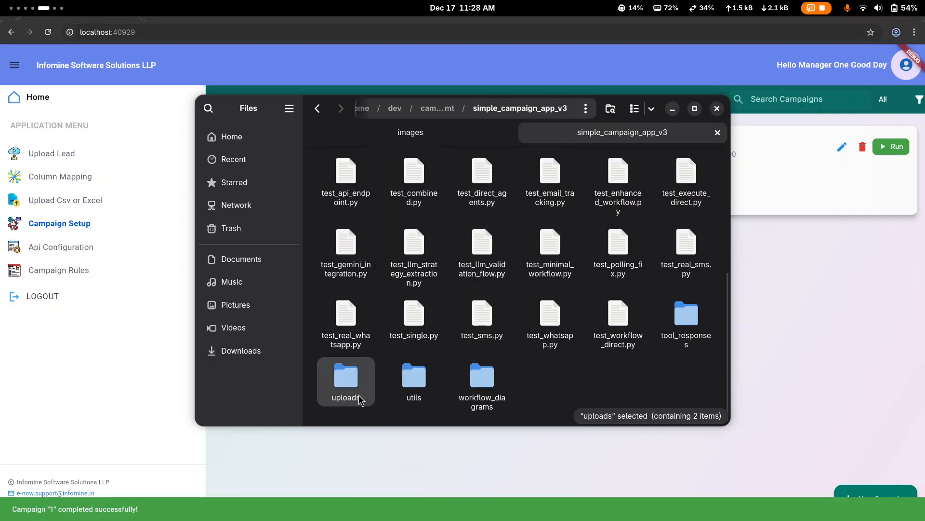
double_click(700, 334)
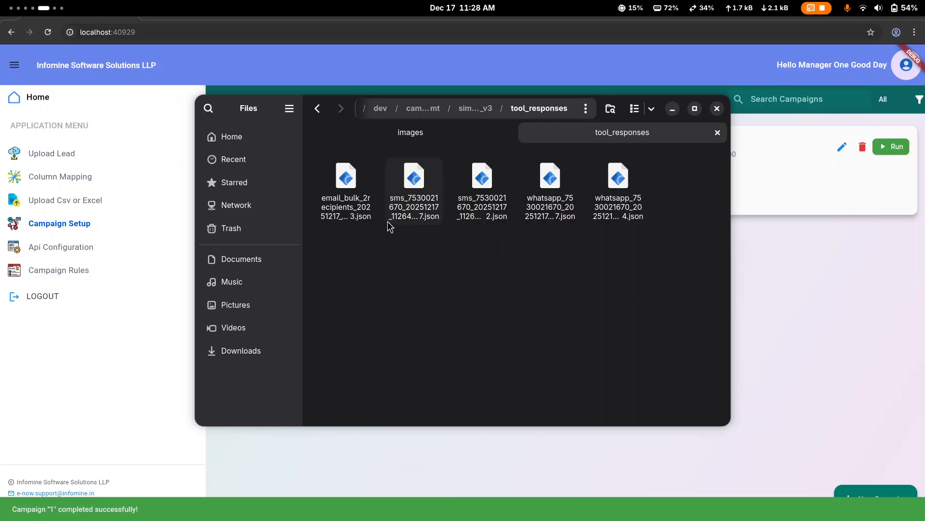
double_click(348, 210)
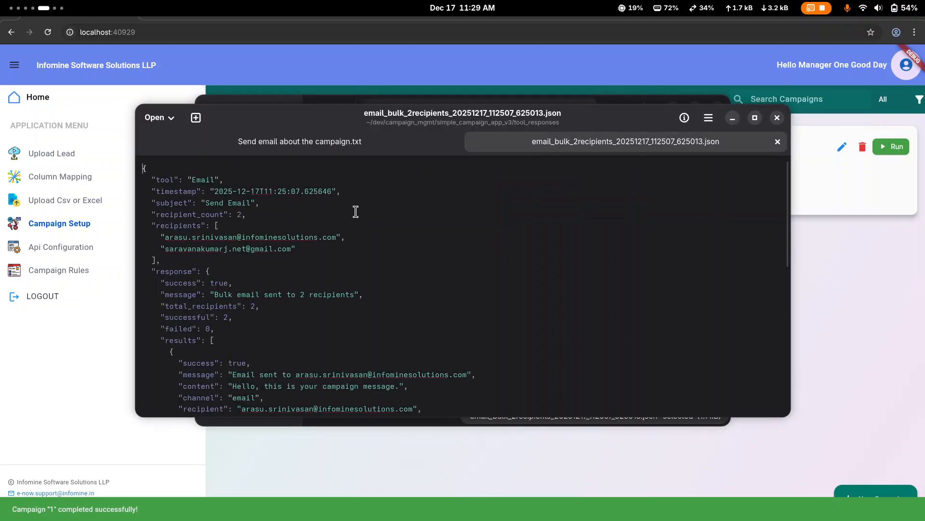
Step: Maximize and enlarge the email bulk response JSON, highlight each recipient's result block, then close the file
scroll(356, 212, "down", 3)
left_click(755, 118)
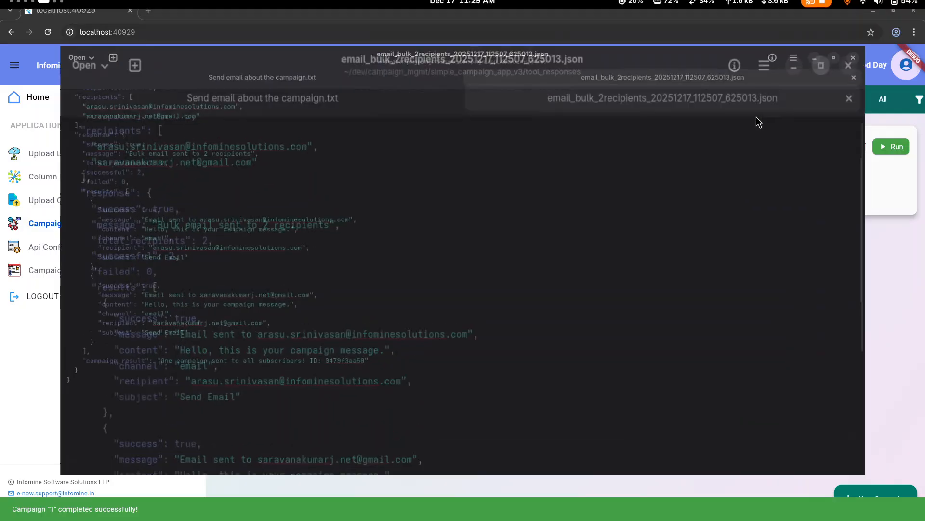
scroll(443, 252, "up", 3)
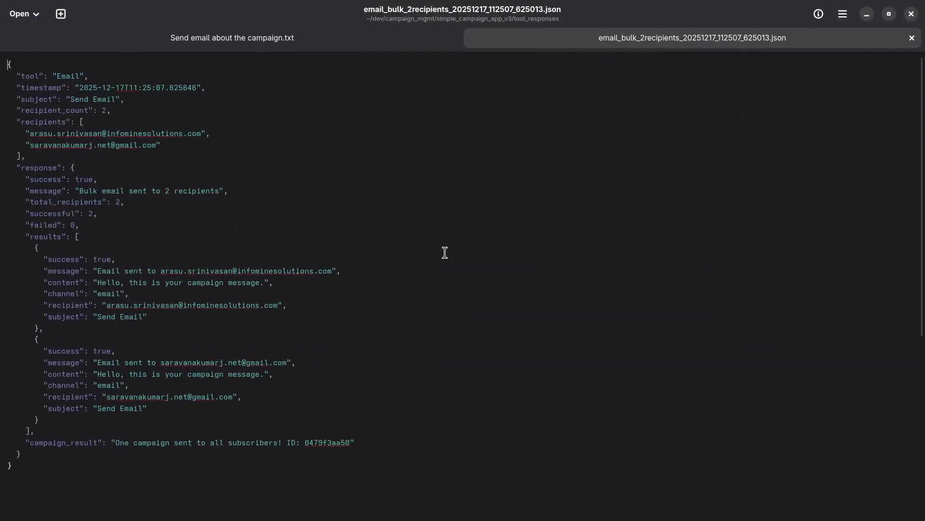
right_click(445, 255)
key("Escape")
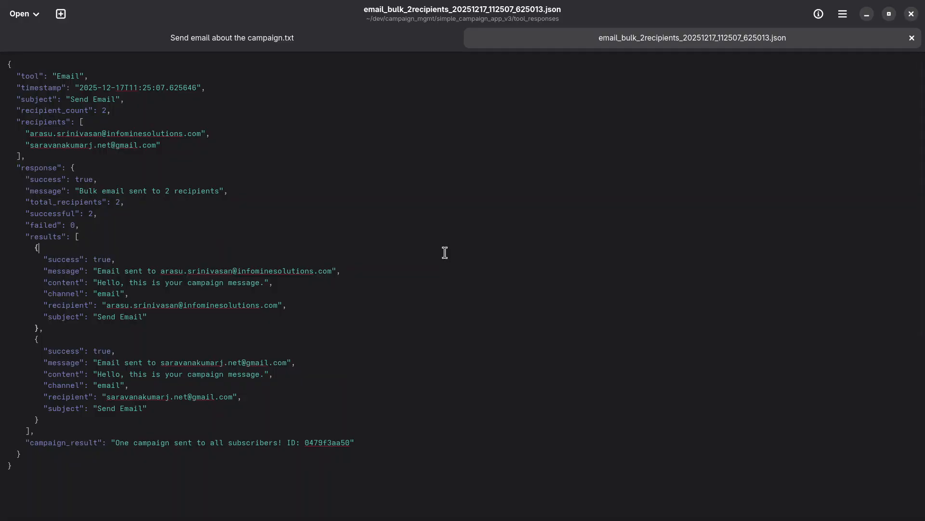
key("ctrl+plus")
key("ctrl+plus")
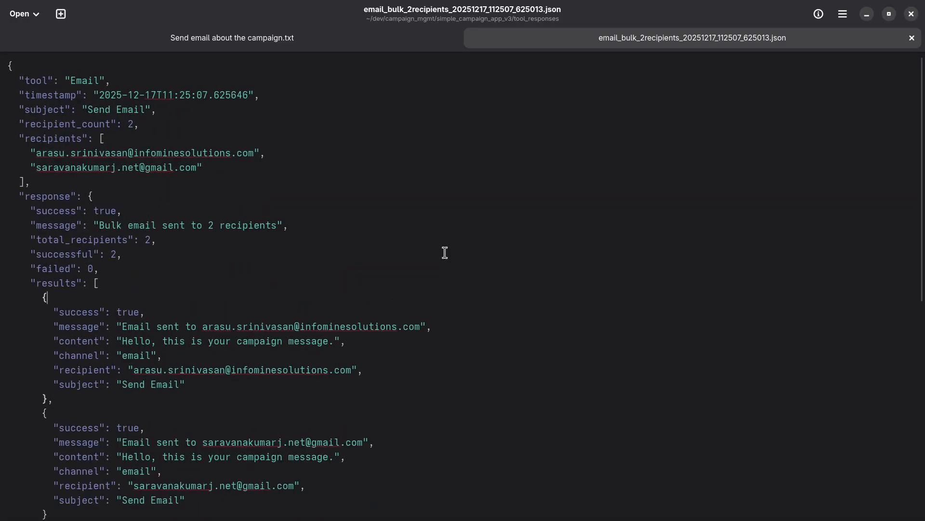
scroll(374, 302, "down", 3)
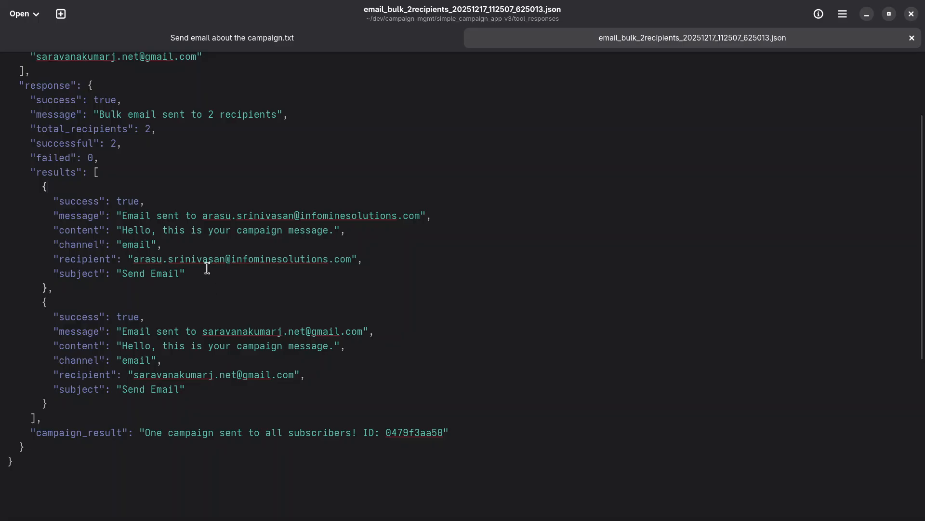
left_click_drag(207, 268, 64, 202)
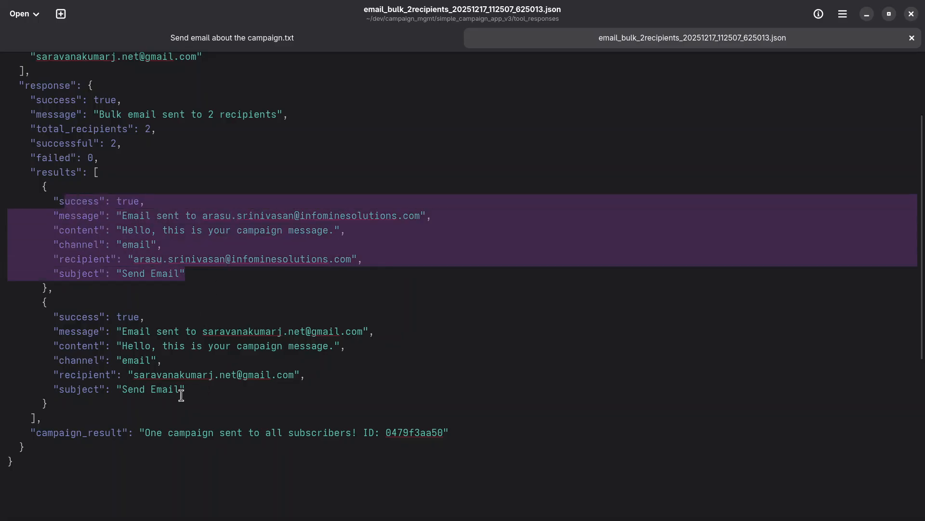
left_click_drag(181, 394, 33, 310)
left_click(212, 364)
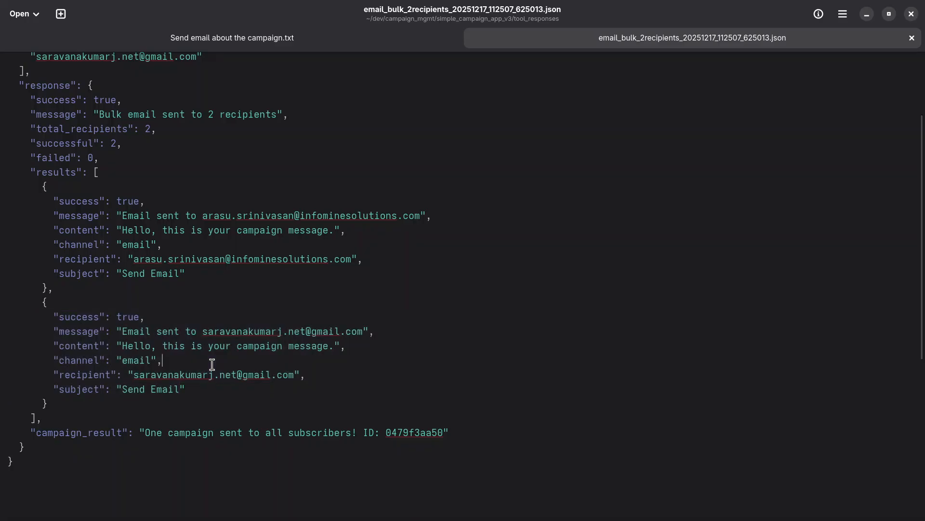
left_click(910, 15)
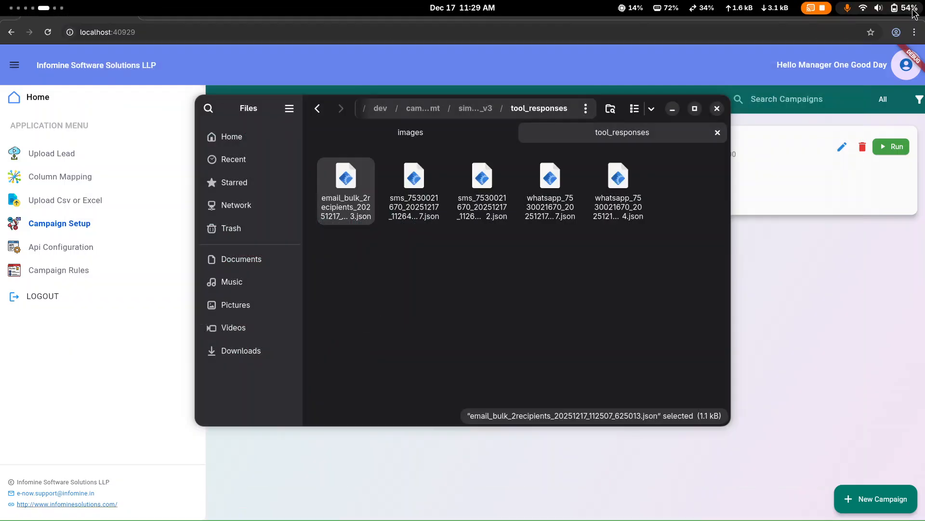
Step: Open the WhatsApp response JSON, close it, step through the other tool response files, then leave the file manager
double_click(554, 207)
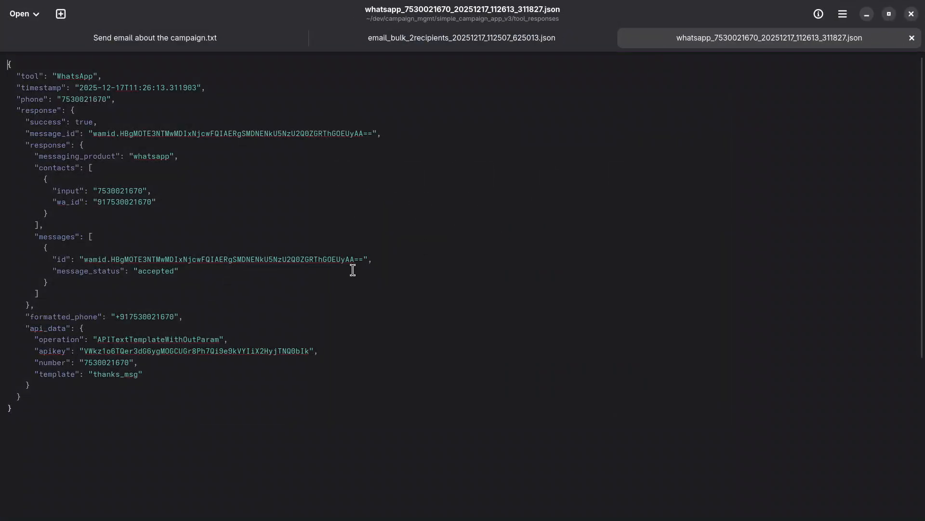
left_click(911, 15)
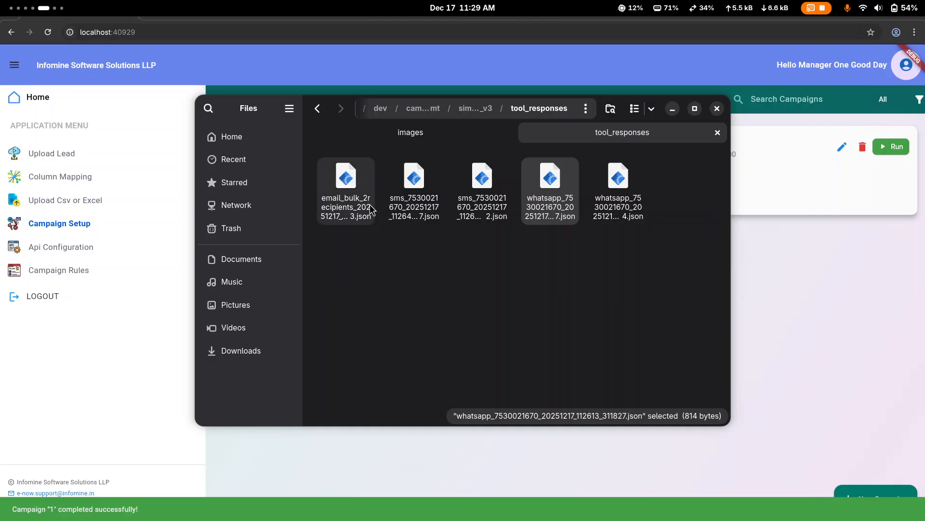
left_click(363, 218)
key("Right")
key("Right")
key("Right")
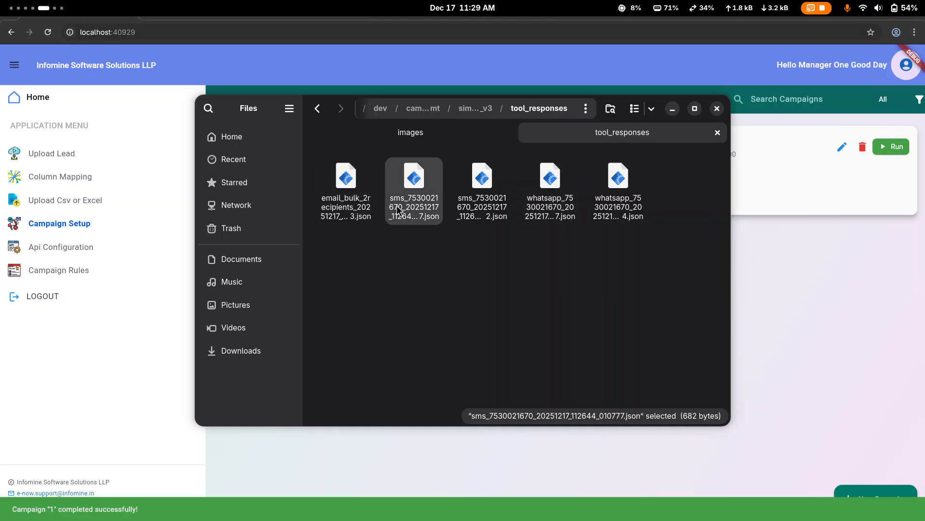
left_click(776, 323)
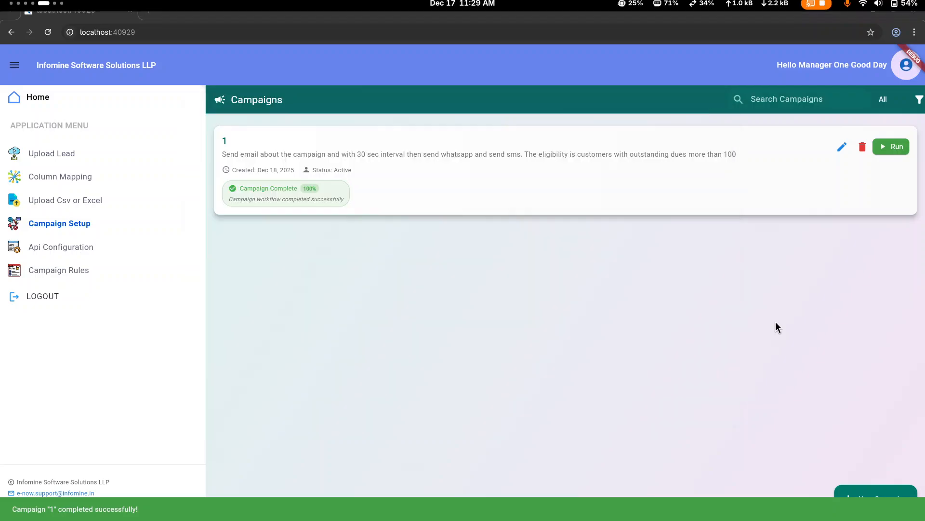
Step: Open the API Configuration page, then go back to Campaign Setup
left_click(71, 255)
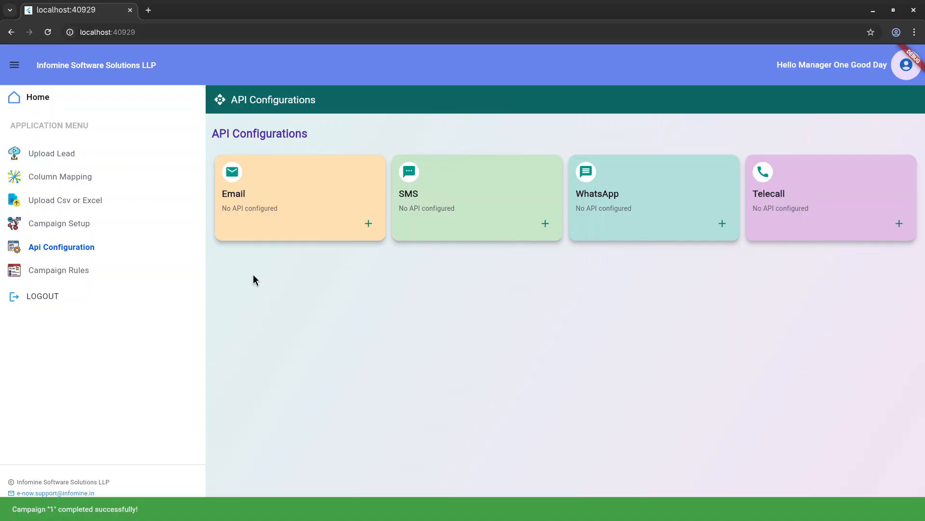
left_click(120, 215)
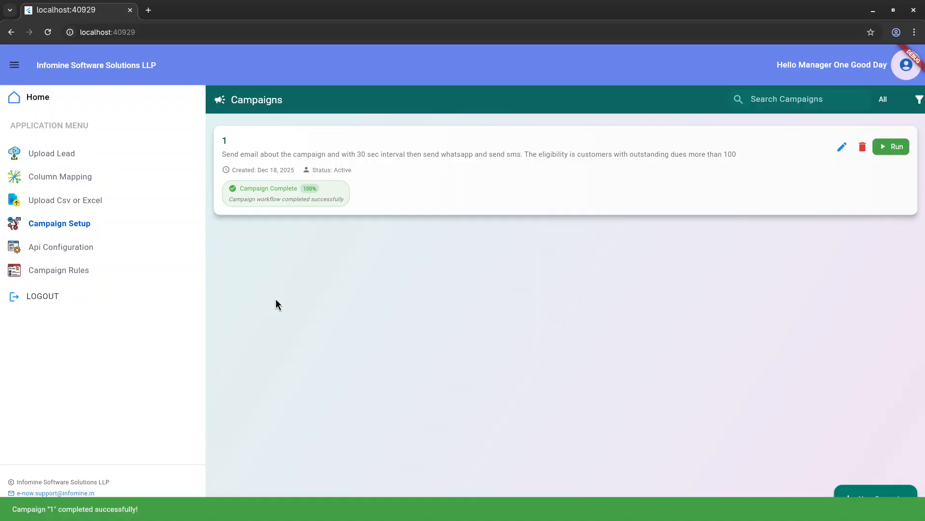
left_click(876, 495)
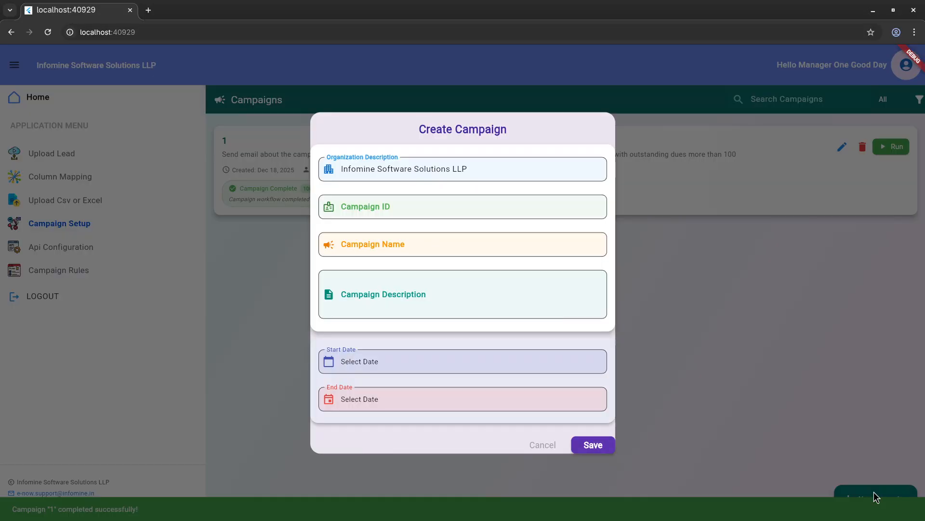
left_click(533, 287)
type("Send email about the campaign and with 30 sec interval then send whatsapp and send sms. The eligibility is customers with outstanding dues more than 100")
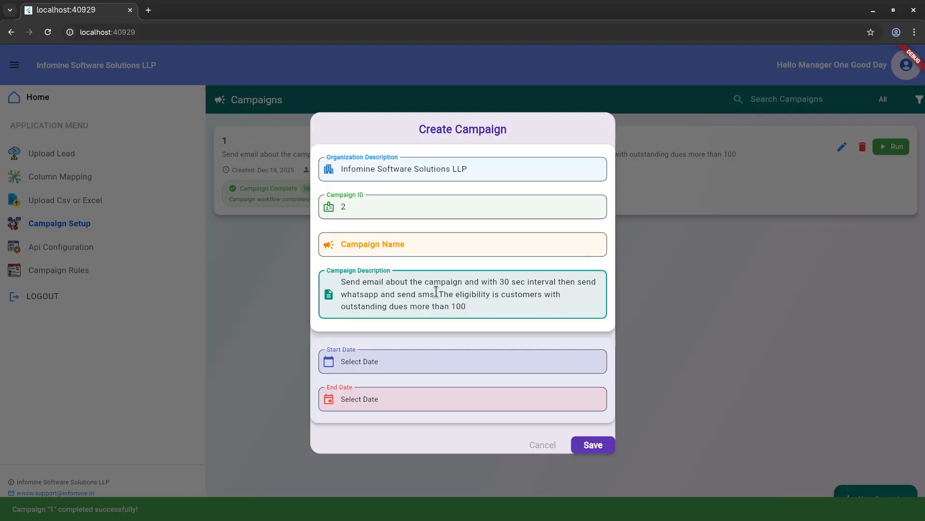
left_click_drag(440, 293, 492, 316)
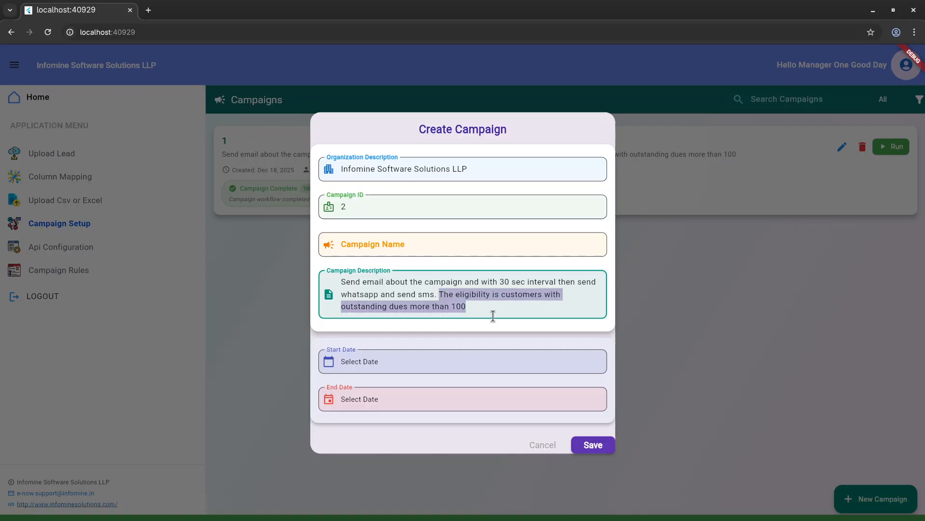
left_click(493, 316)
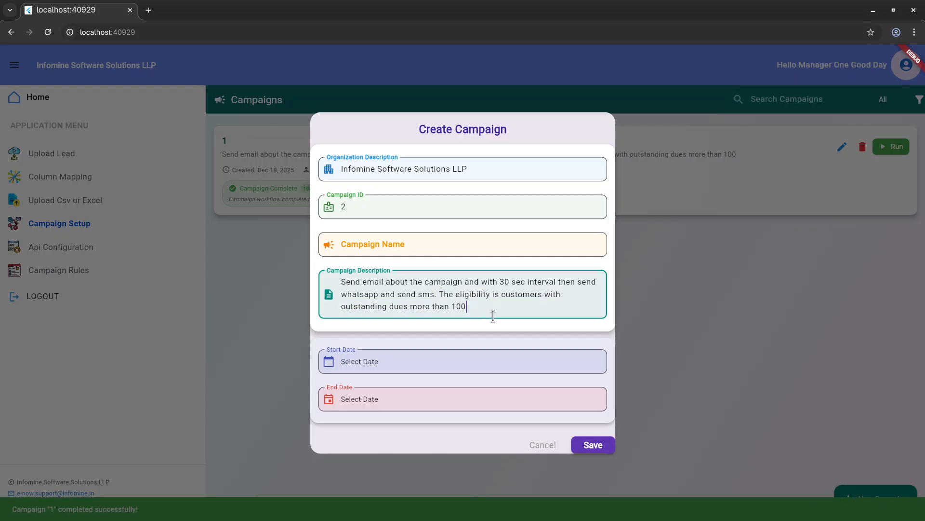
left_click(537, 442)
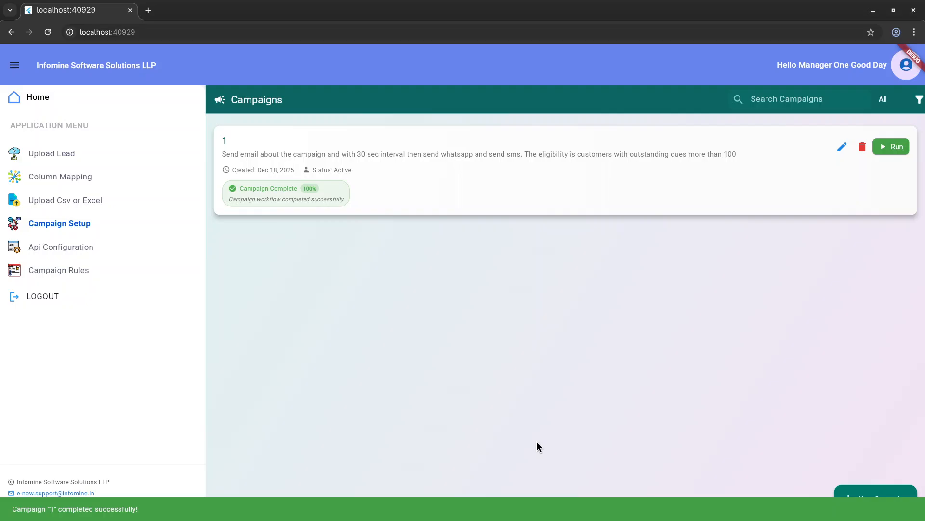
key("ctrl+alt+Right")
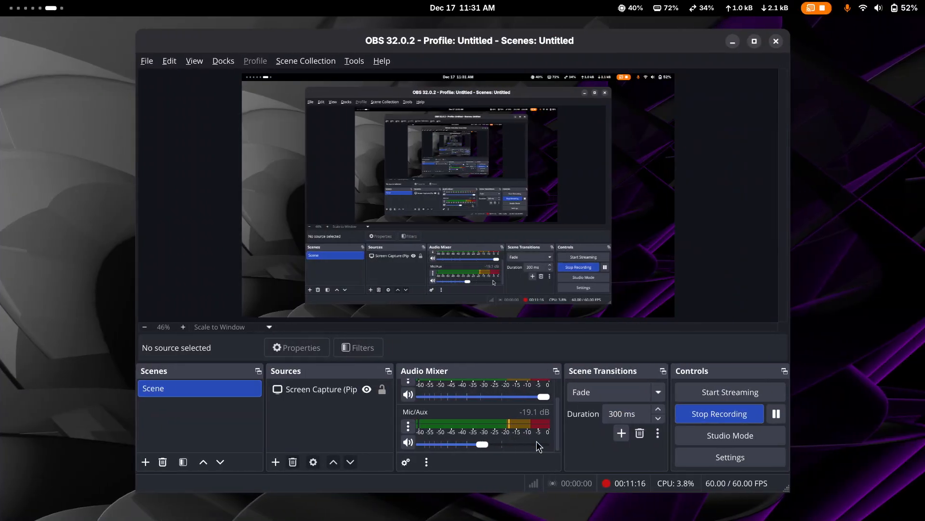